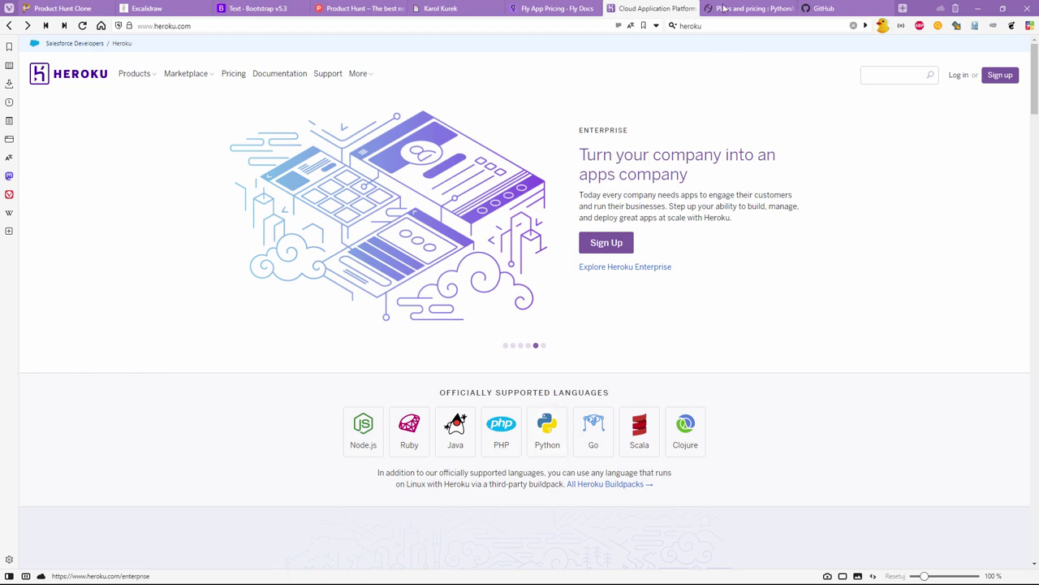
- Close the Heroku homepage and Fly.io pricing tabs in the browser
left_click(692, 8)
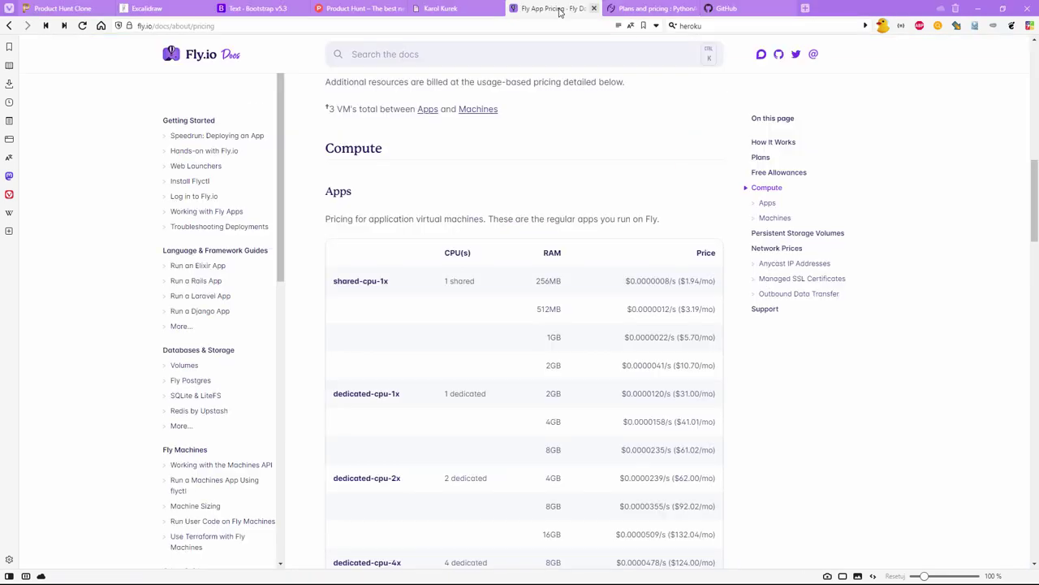
middle_click(558, 11)
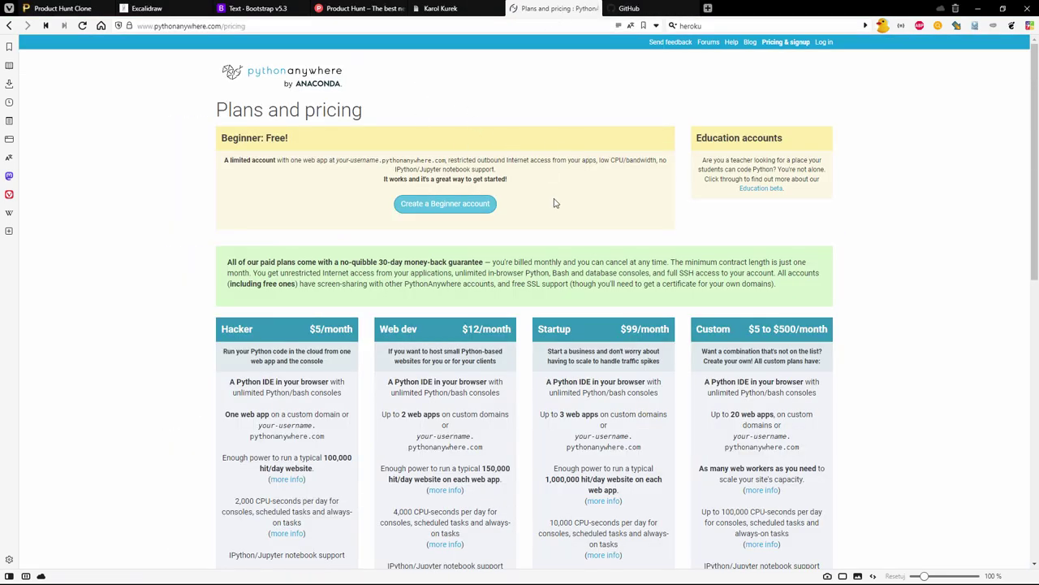
- Skip the Beginner sign-up and log in to PythonAnywhere with the account username and password
left_click(461, 205)
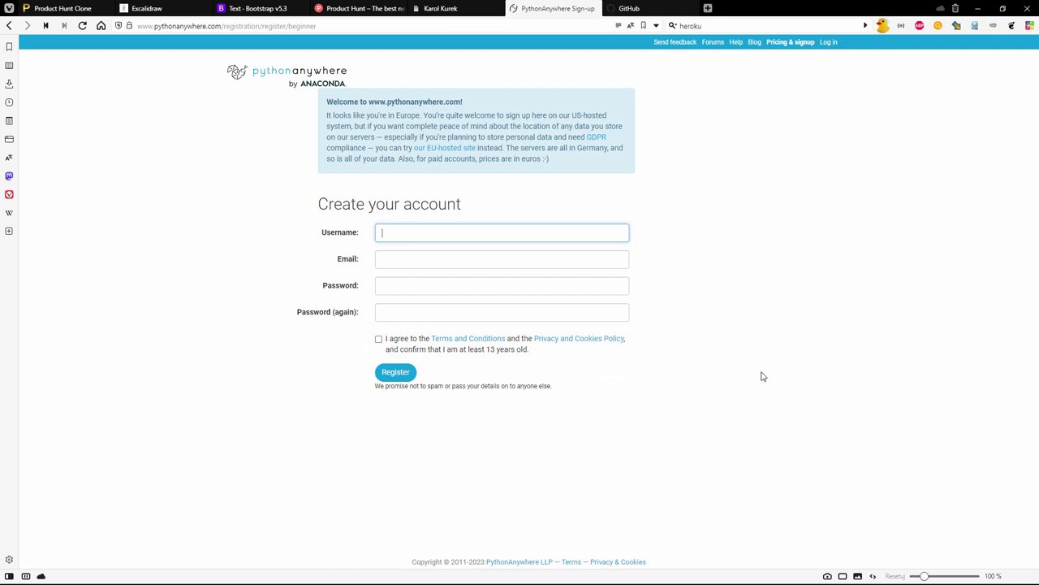
left_click(830, 46)
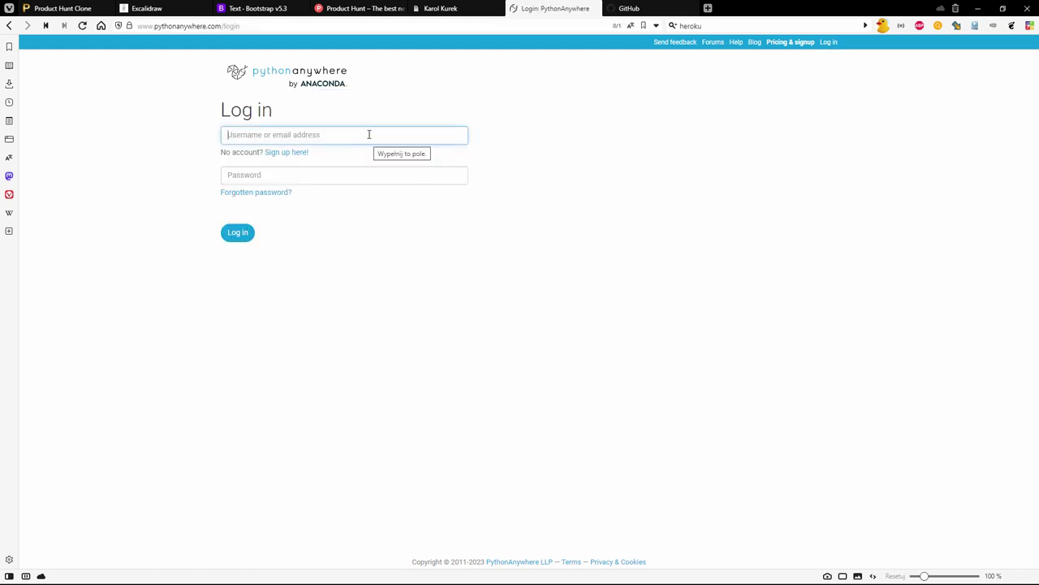
left_click(319, 181)
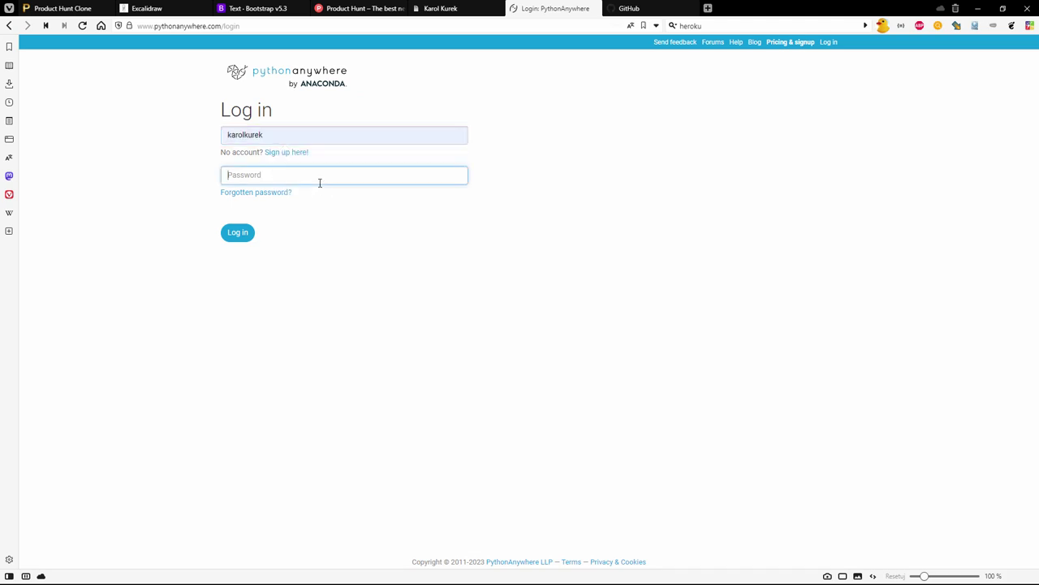
key("ctrl+v")
left_click(237, 232)
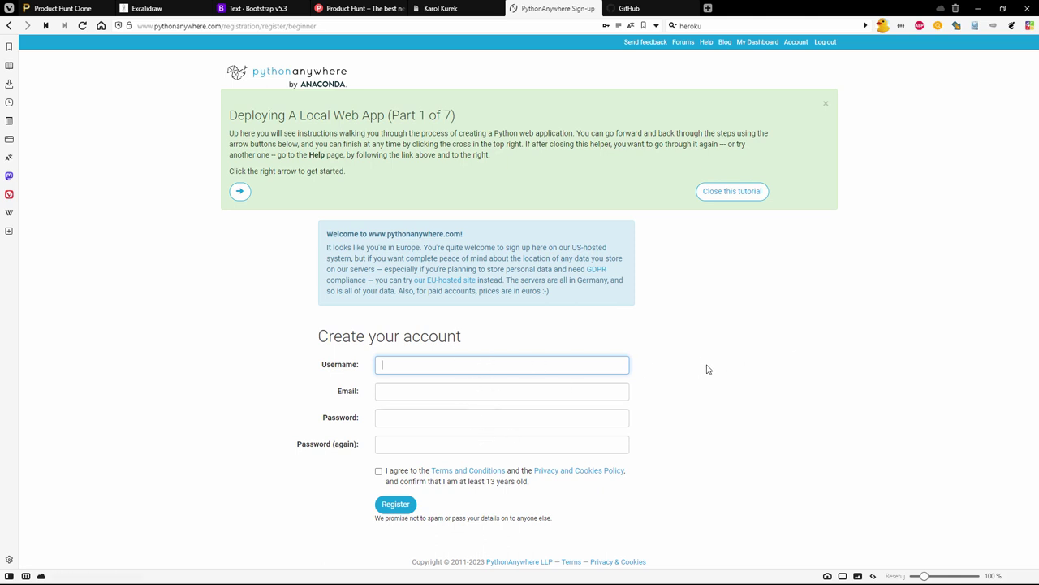
left_click(227, 26)
left_click(243, 26)
left_click_drag(244, 26, 407, 27)
key("BackSpace")
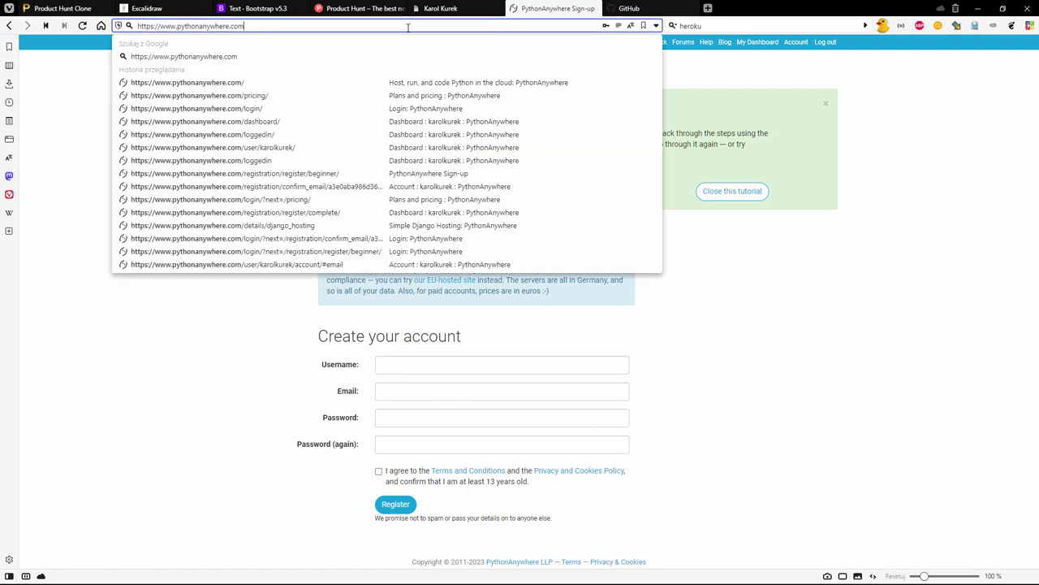
key("Return")
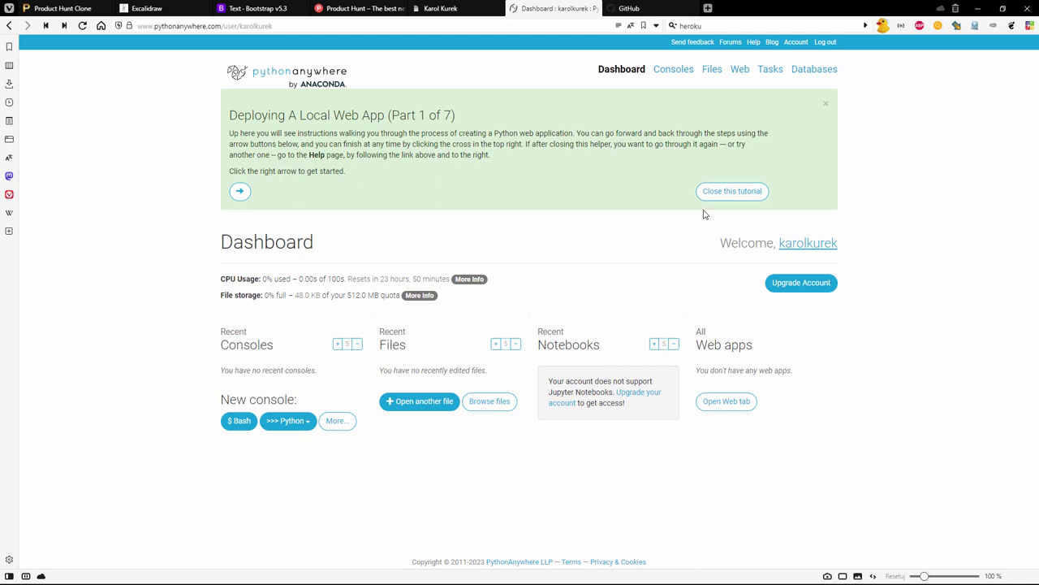
left_click(825, 103)
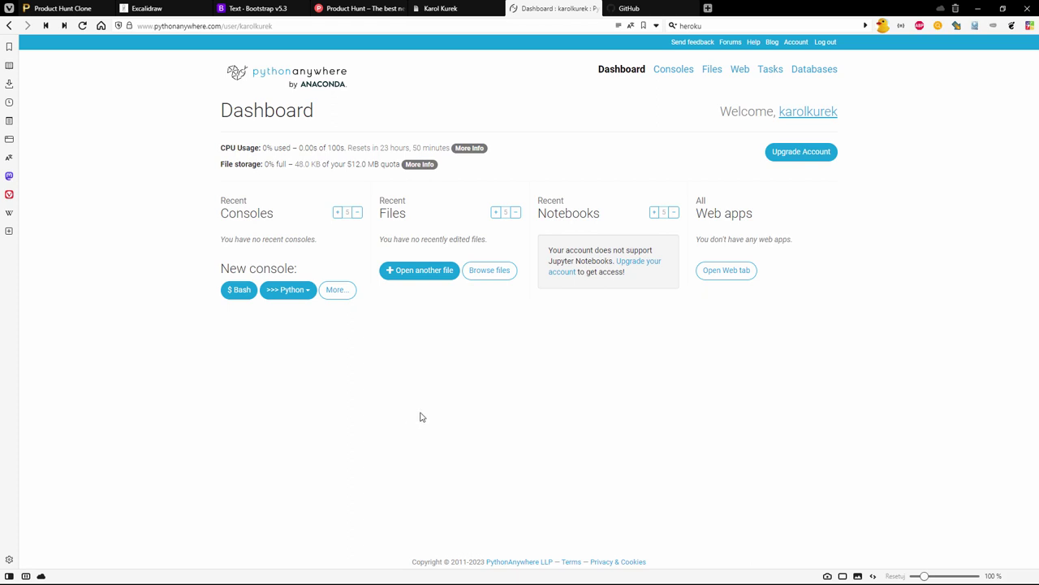
- Load the account's own username.pythonanywhere.com site in a new tab, then return to the Dashboard
left_click(225, 27)
left_click(225, 27)
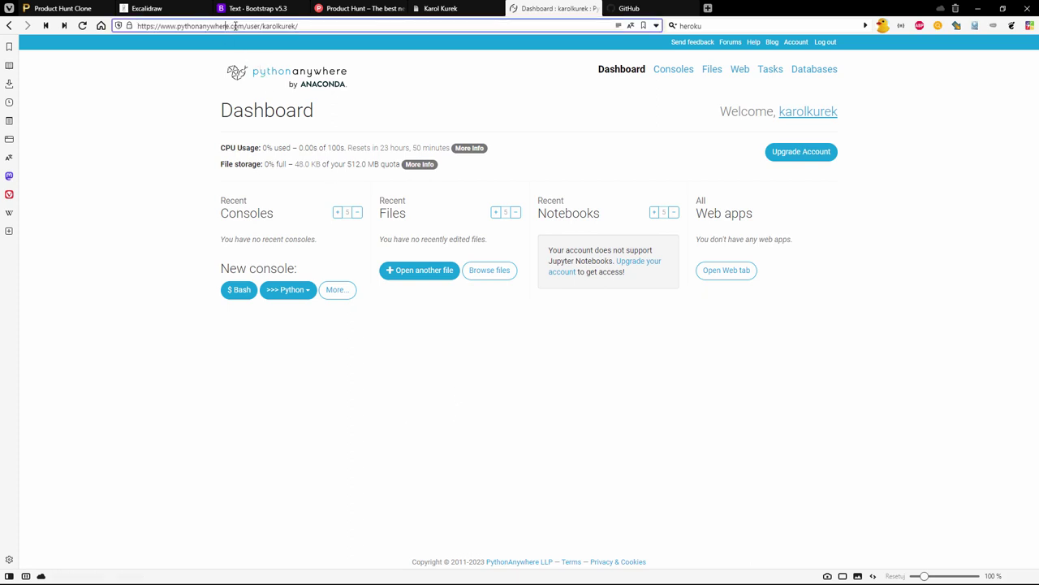
left_click_drag(244, 27, 178, 27)
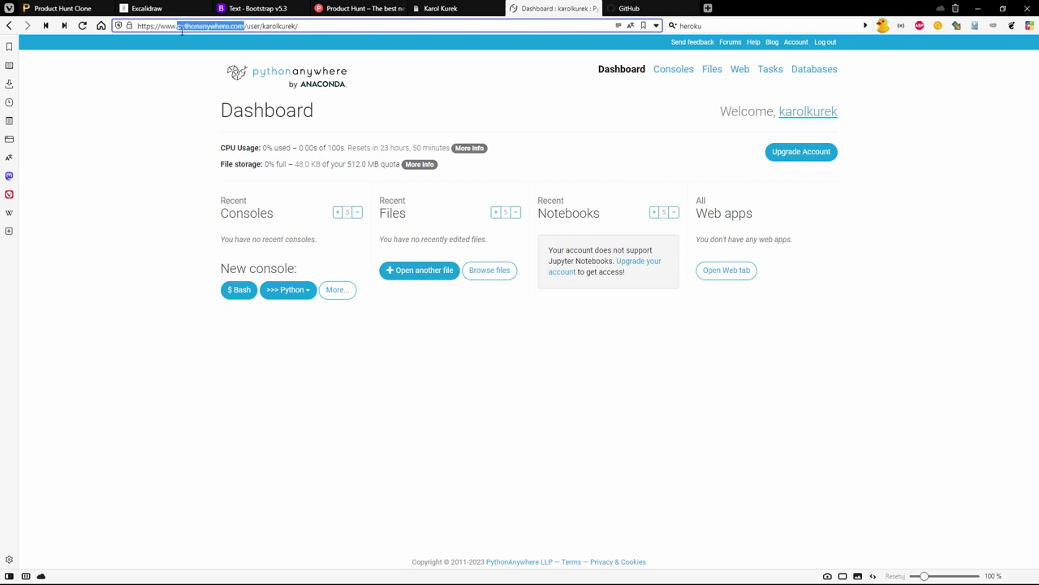
key("ctrl+t")
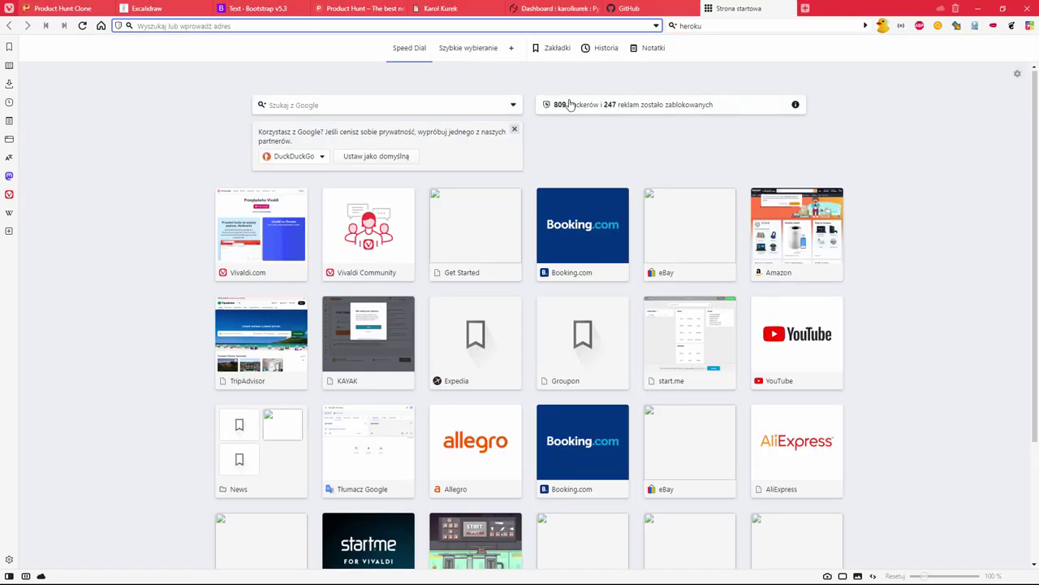
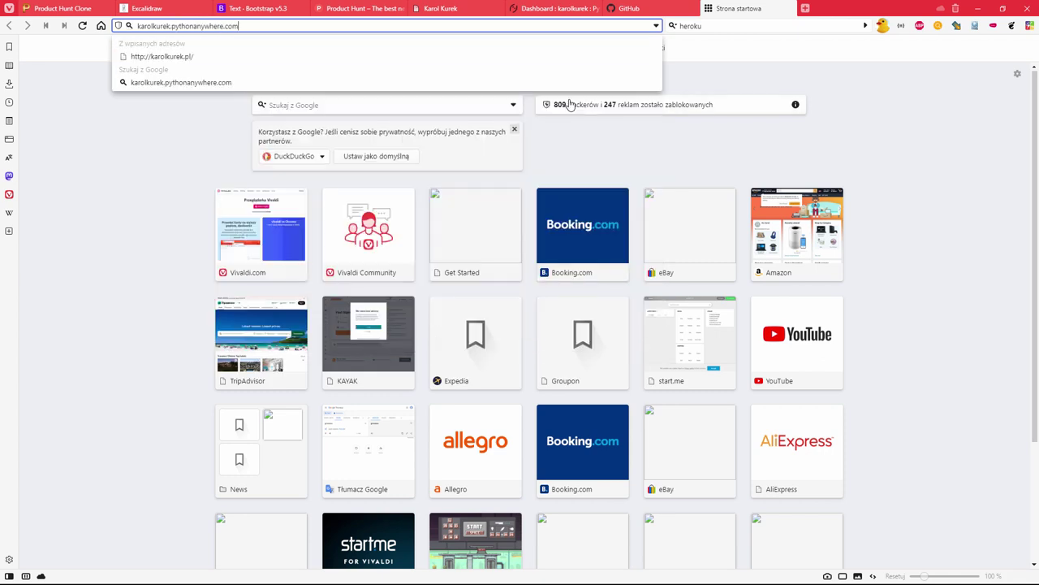
key("Return")
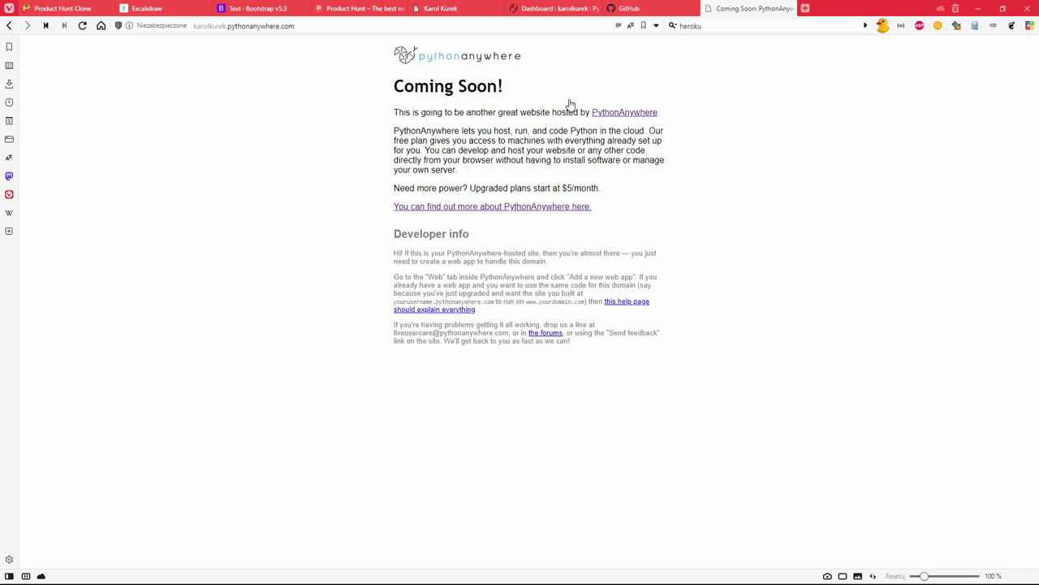
left_click(557, 8)
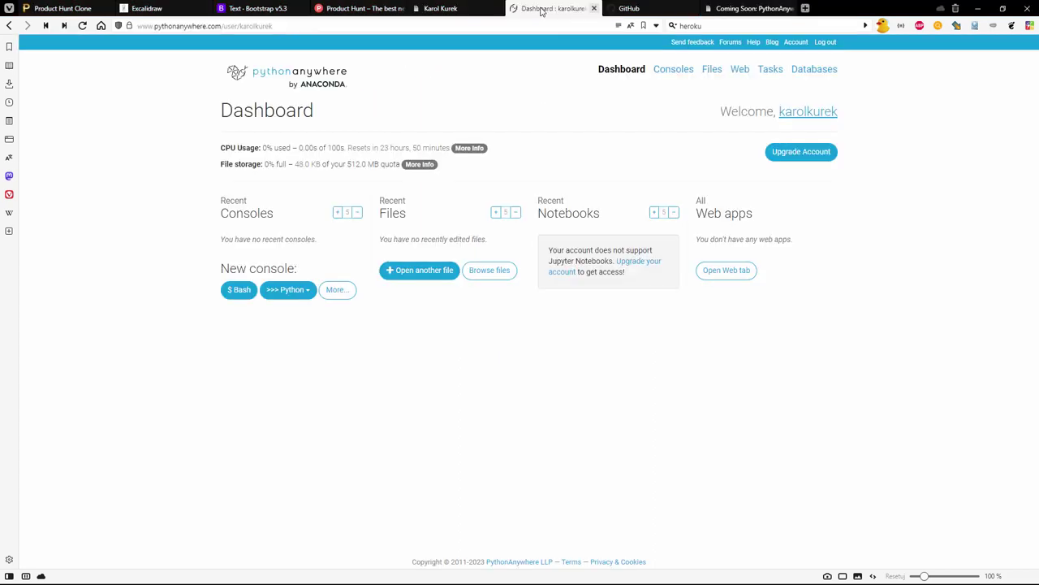
left_click(555, 183)
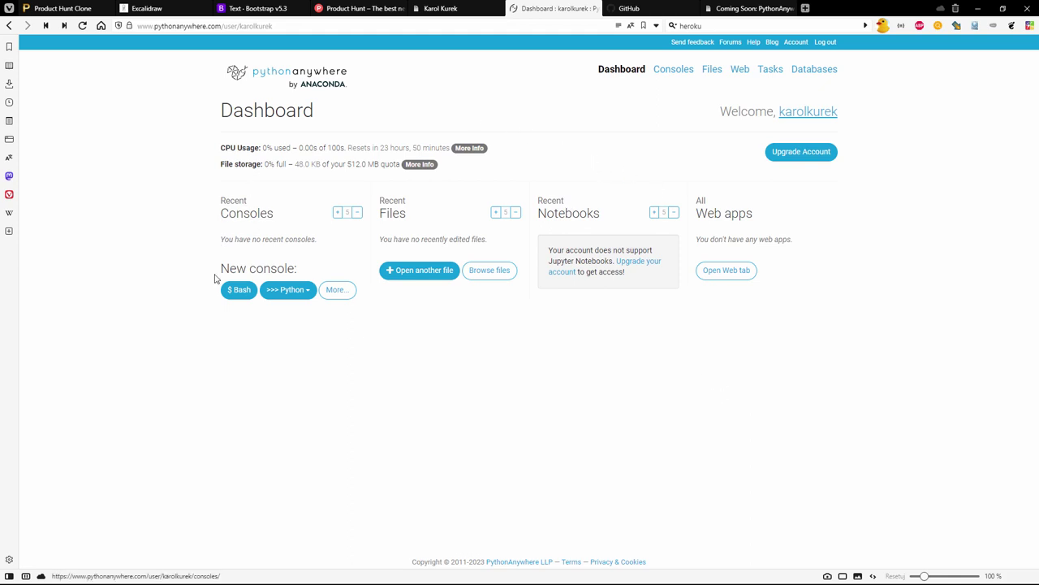
- In GitHub, start a new repository and name it product_hunt_clone
left_click(637, 10)
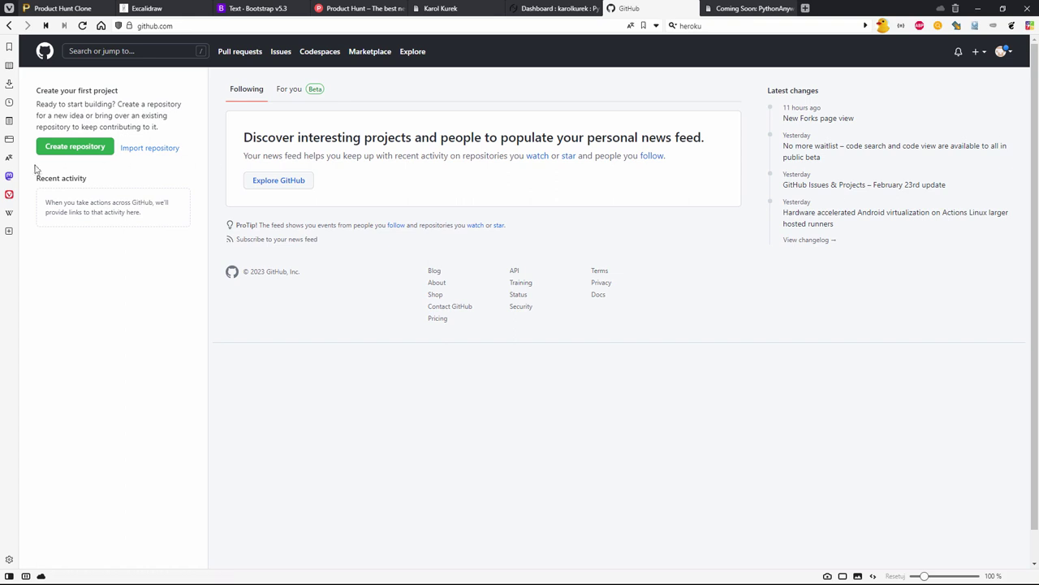
left_click(73, 148)
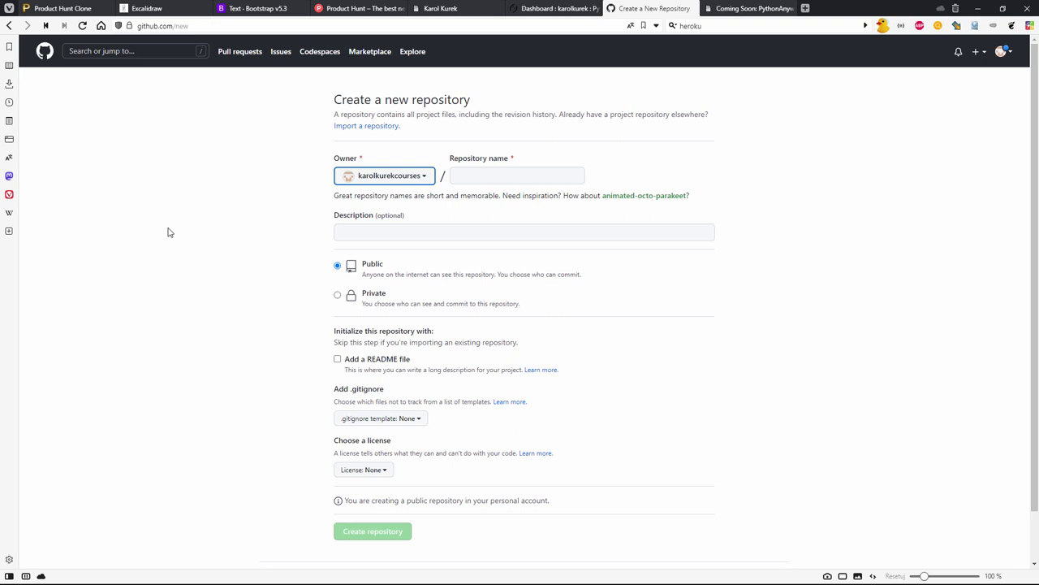
left_click(483, 176)
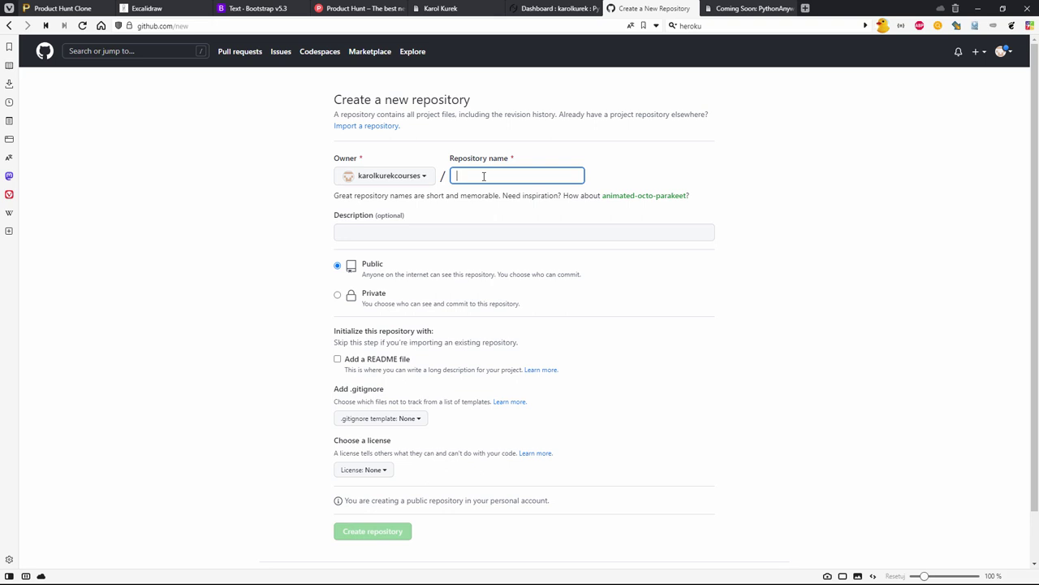
type("product_hunt_clo")
key("BackSpace")
key("BackSpace")
type("hunt_clone")
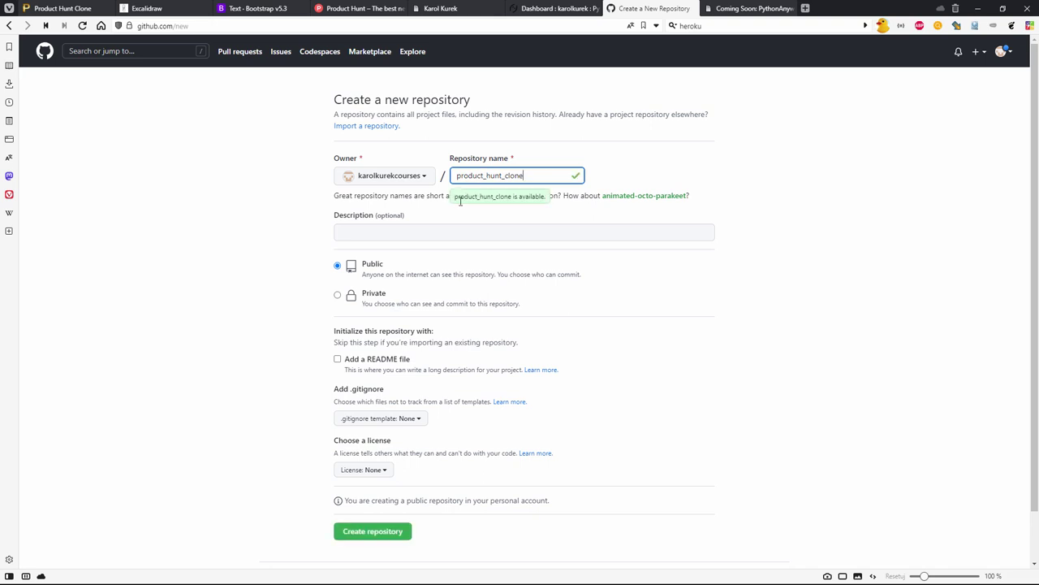
left_click(429, 224)
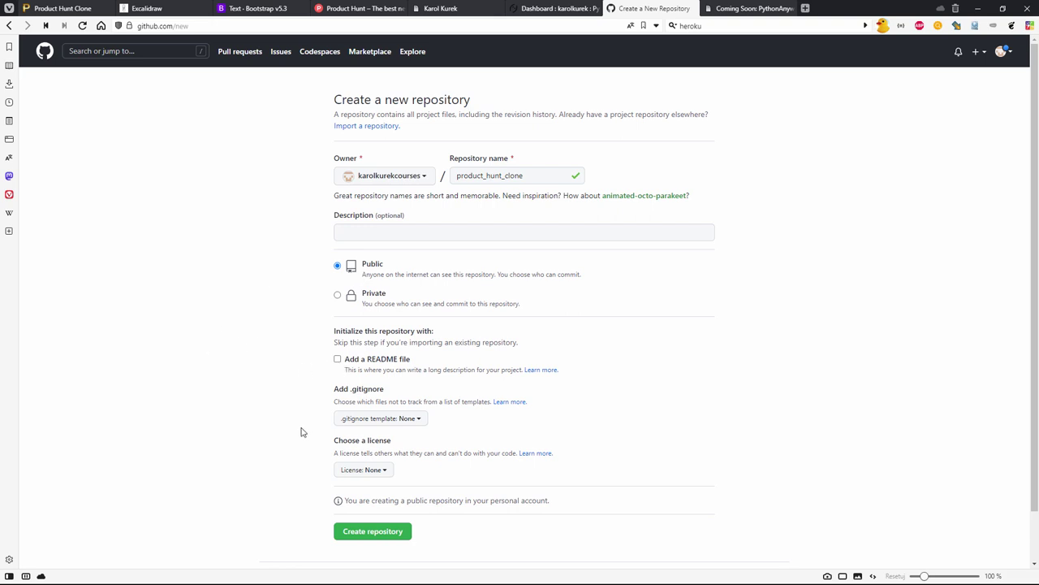
- Look through the .gitignore template and license lists, briefly picking Python
left_click(404, 419)
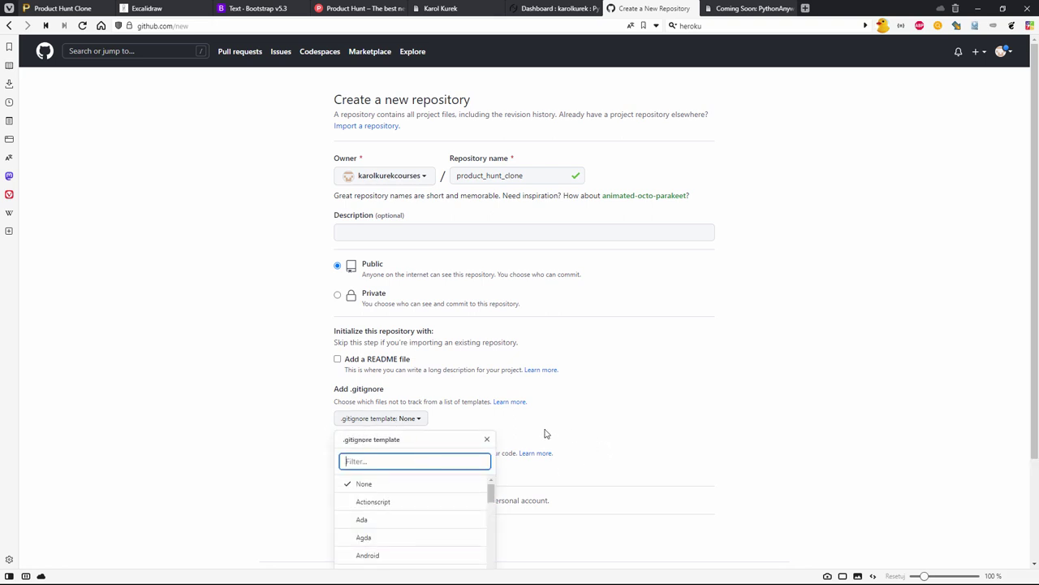
scroll(544, 426, "down", 2)
left_click_drag(493, 367, 491, 488)
left_click(399, 425)
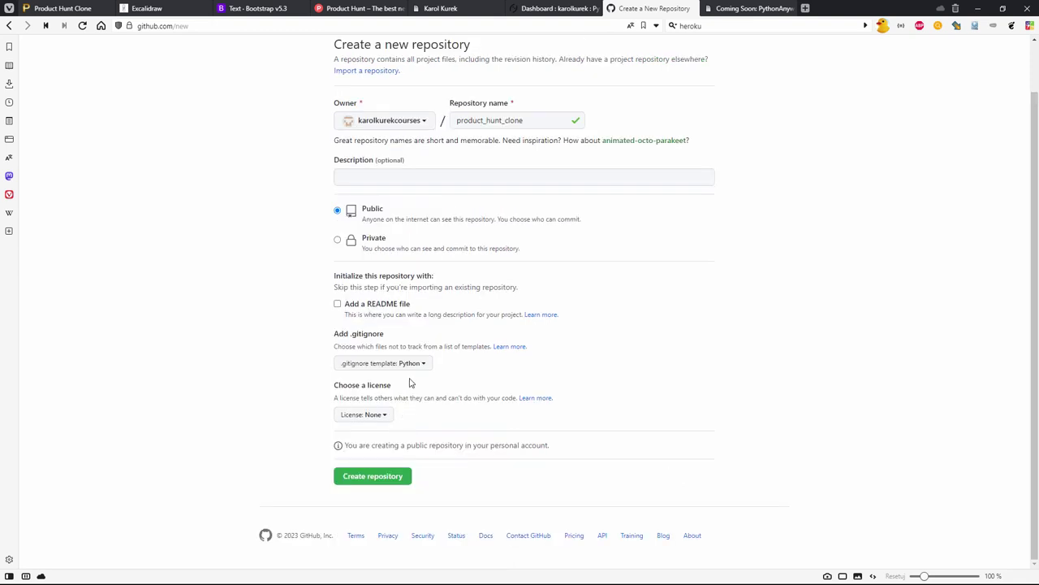
left_click(352, 368)
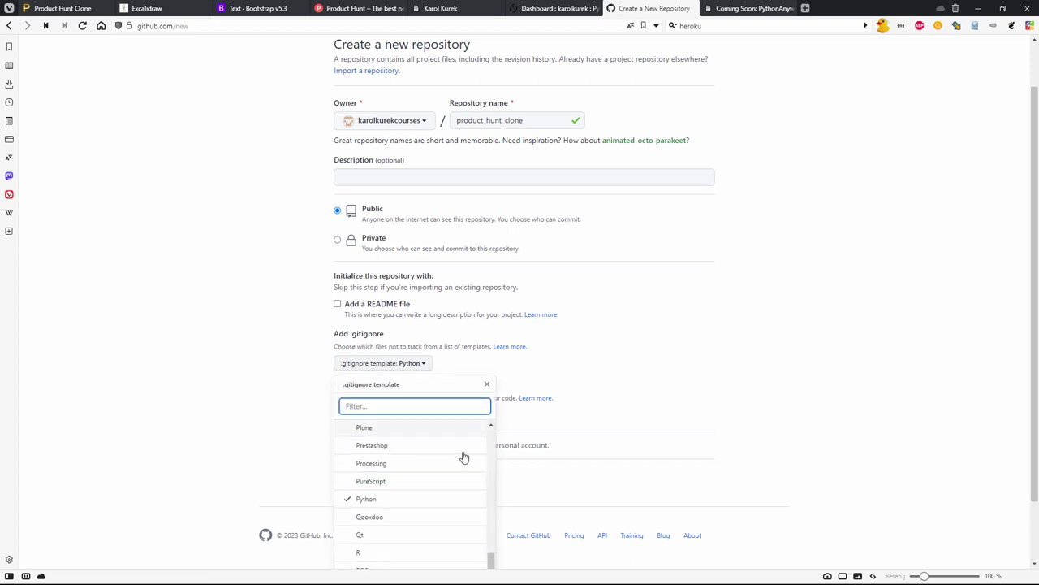
left_click(618, 419)
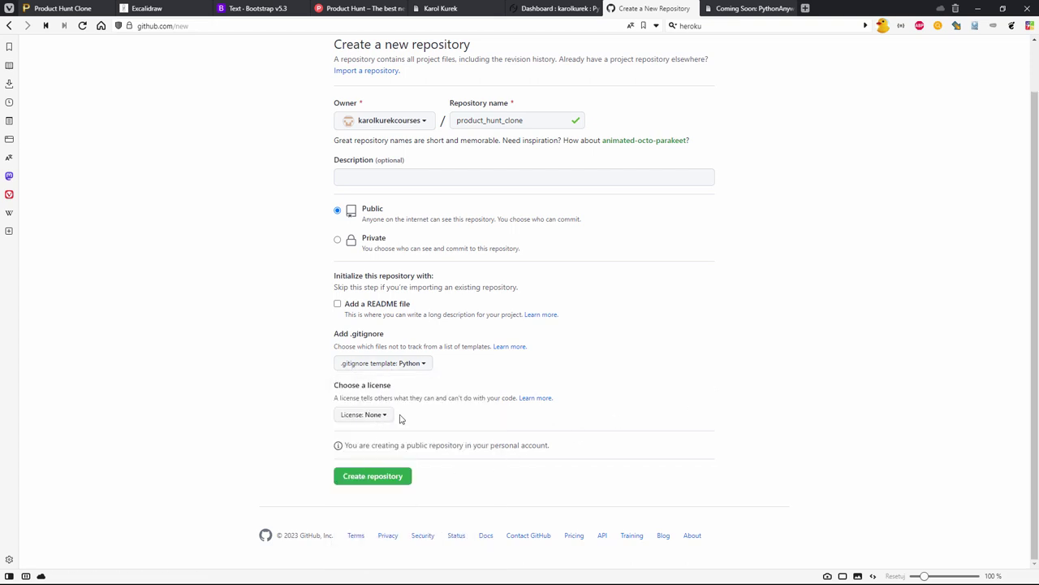
left_click(365, 415)
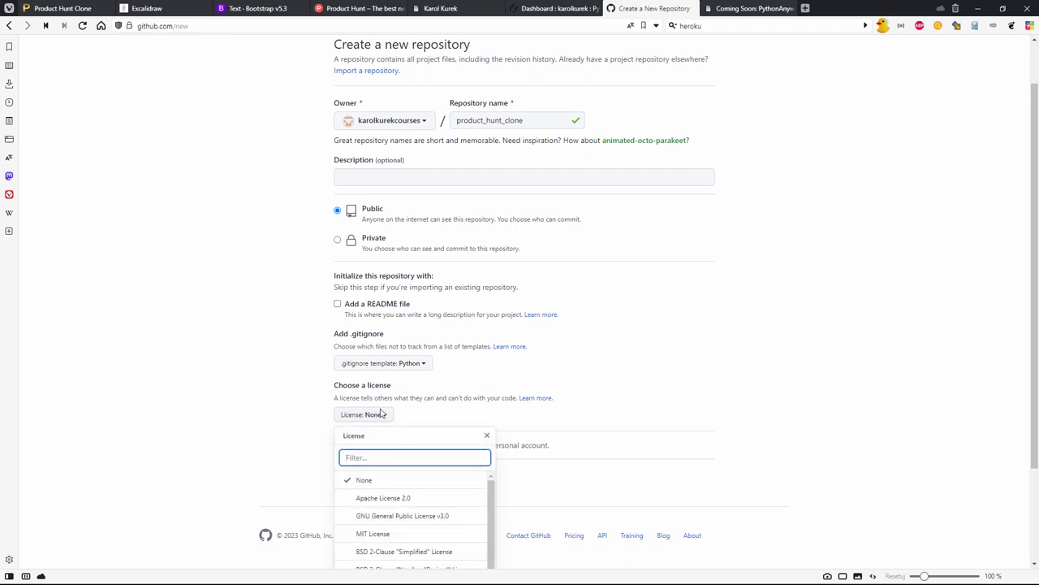
scroll(508, 497, "down", 2)
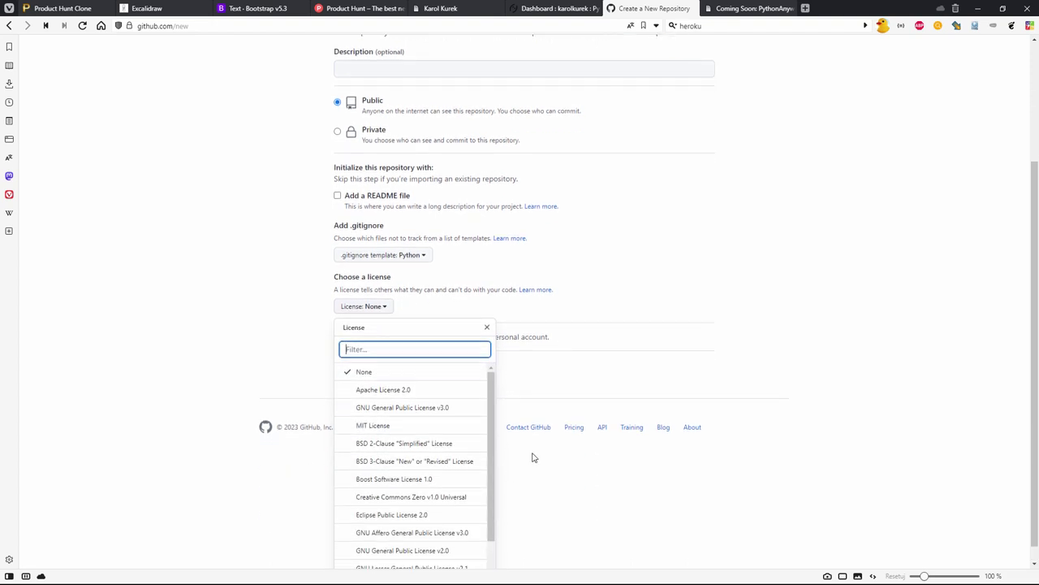
left_click(780, 329)
- Set the .gitignore template to None, keep License None, and create the repository
left_click(423, 363)
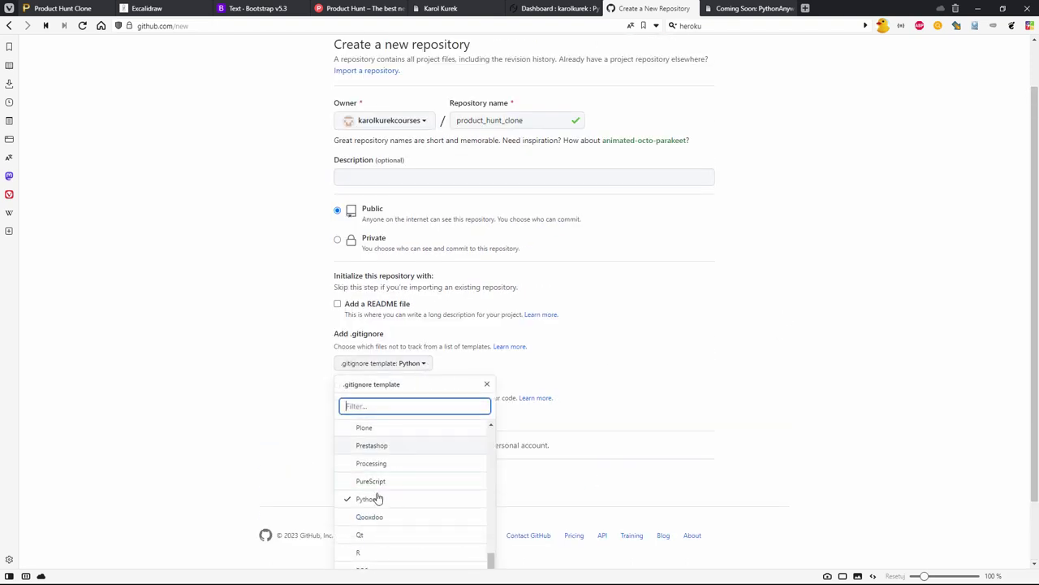
left_click(359, 500)
left_click(386, 365)
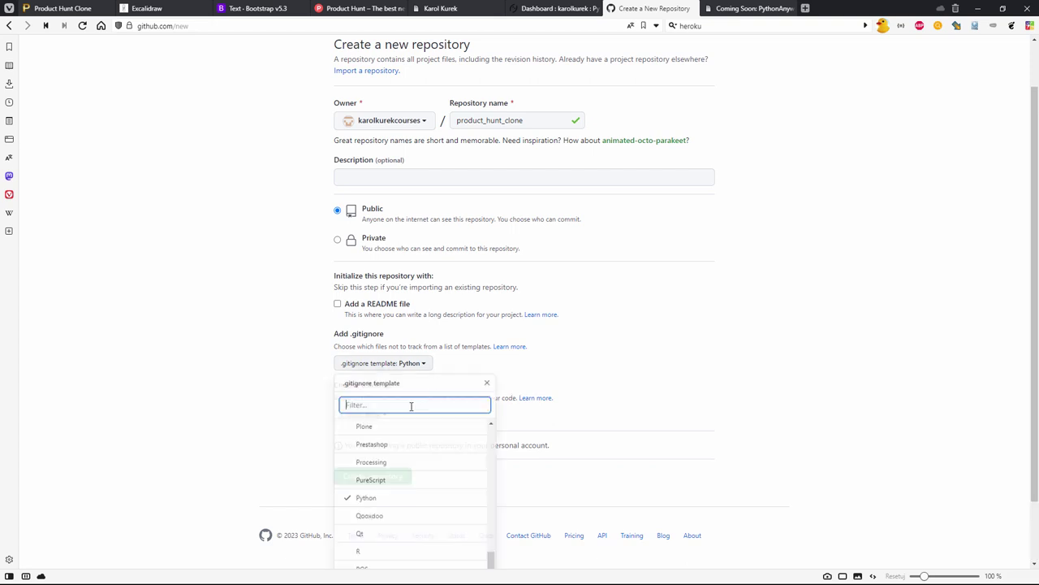
left_click_drag(492, 557, 479, 405)
left_click(441, 429)
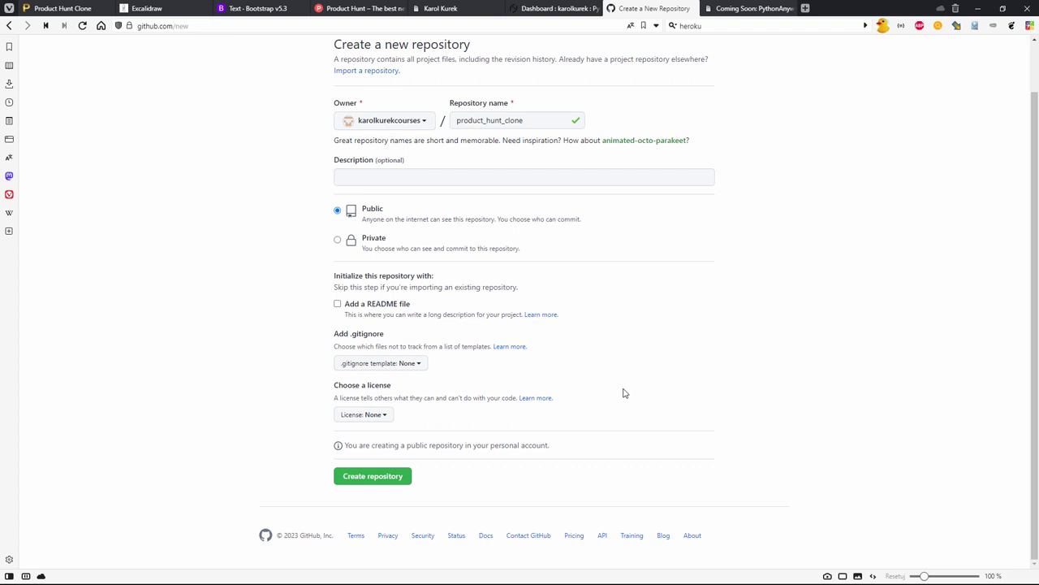
scroll(623, 393, "up", 1)
scroll(624, 393, "down", 1)
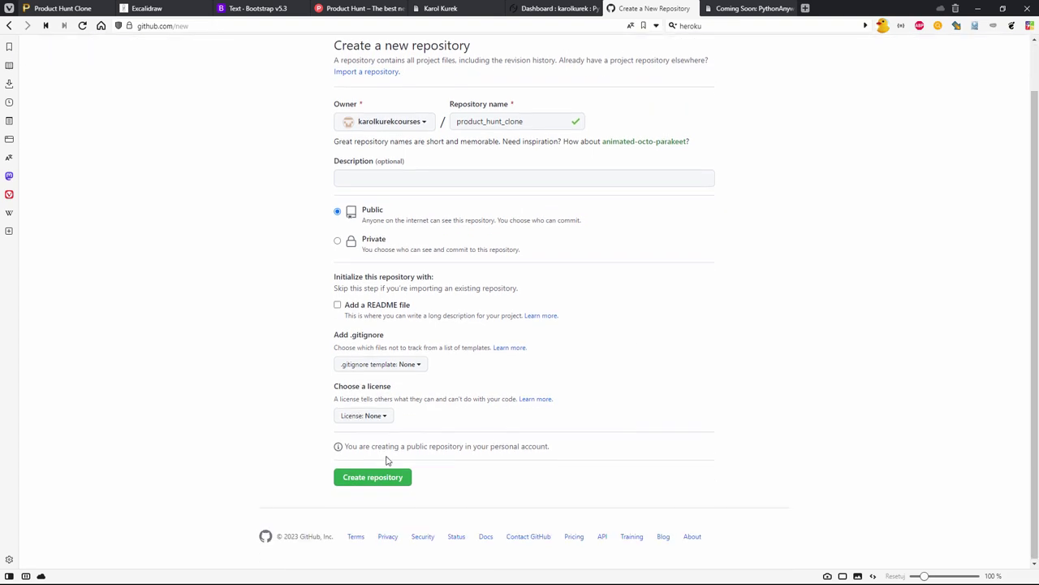
left_click(379, 486)
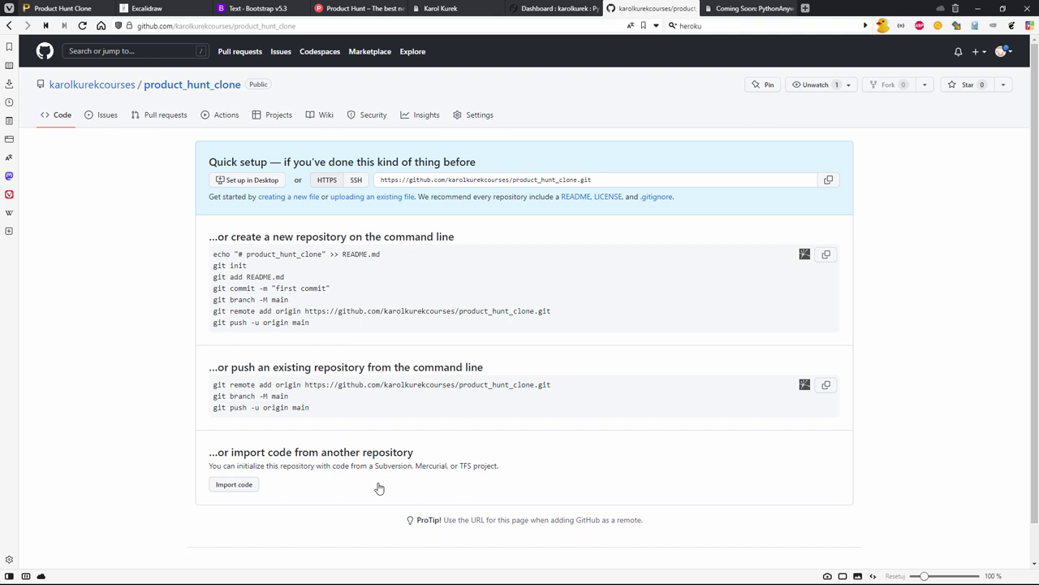
- Switch from the new repository's Quick setup page to the producthuntproject folder window
key("alt+Tab")
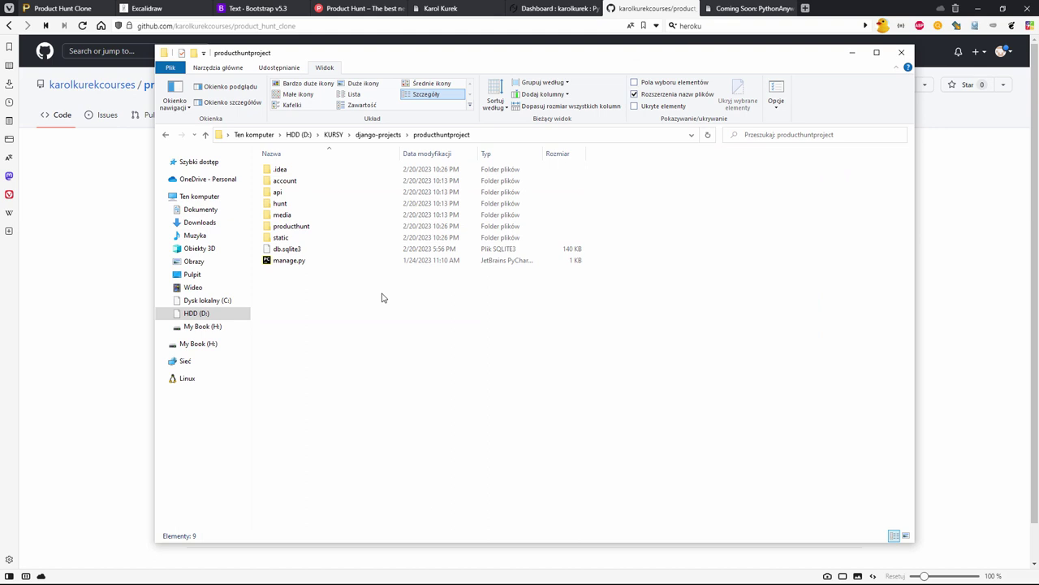
- Browse the .idea, hunt, api and static subfolders of producthuntproject
double_click(280, 170)
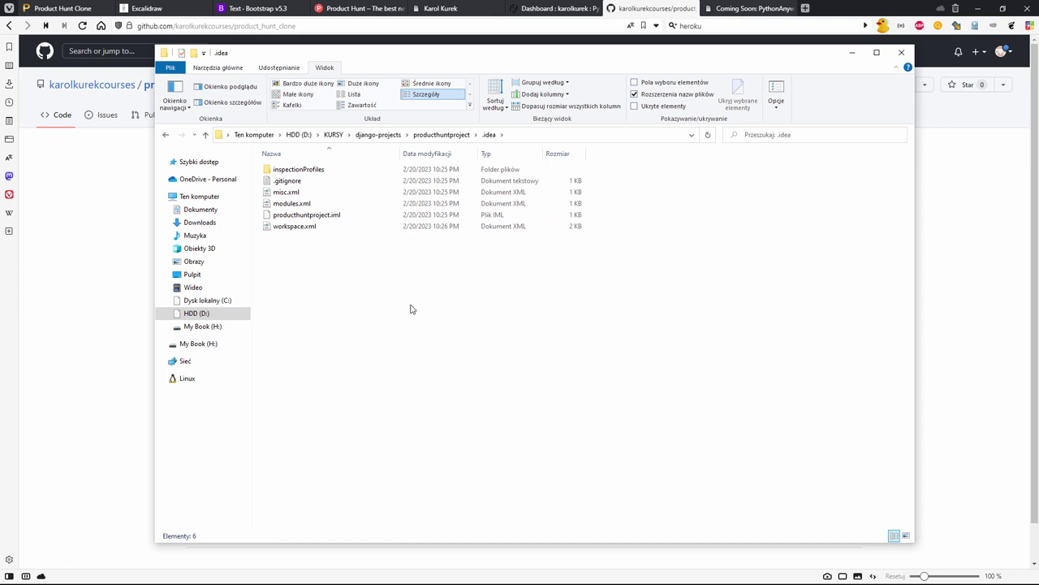
key("alt+Left")
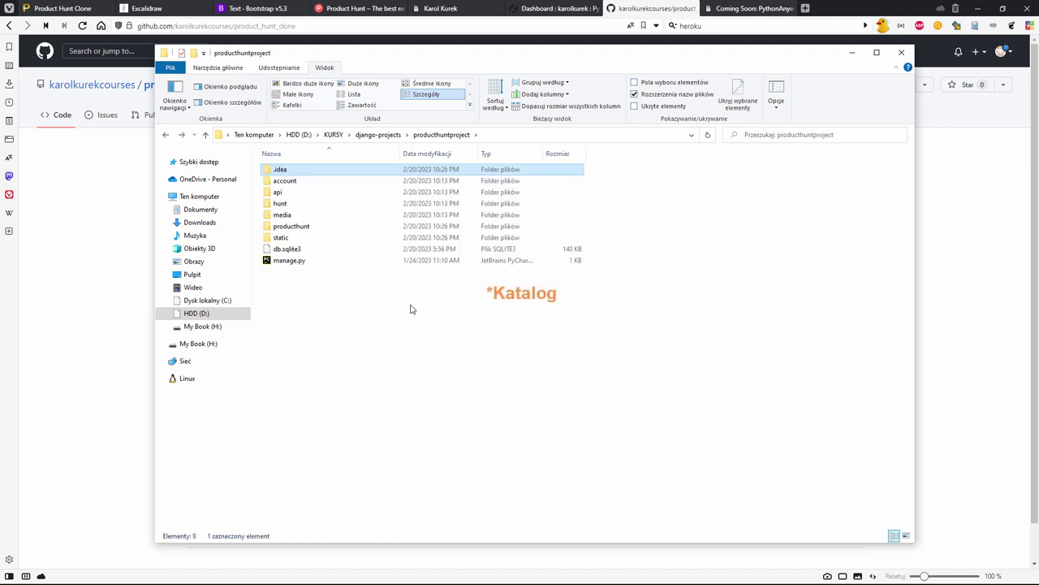
key("Down")
key("Down")
key("Down")
key("Return")
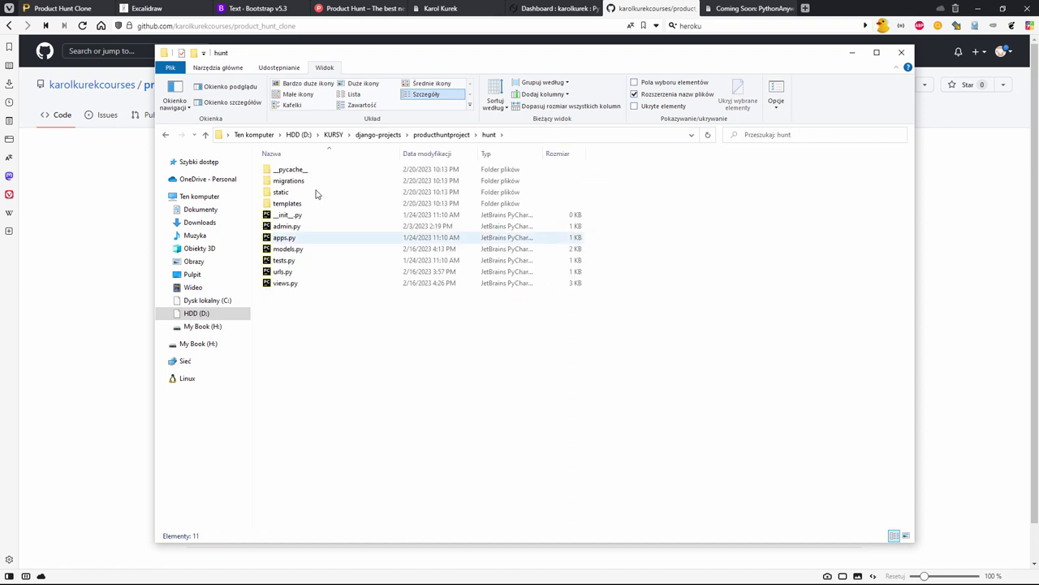
key("Down")
key("Return")
key("alt+Left")
key("alt+Left")
key("Up")
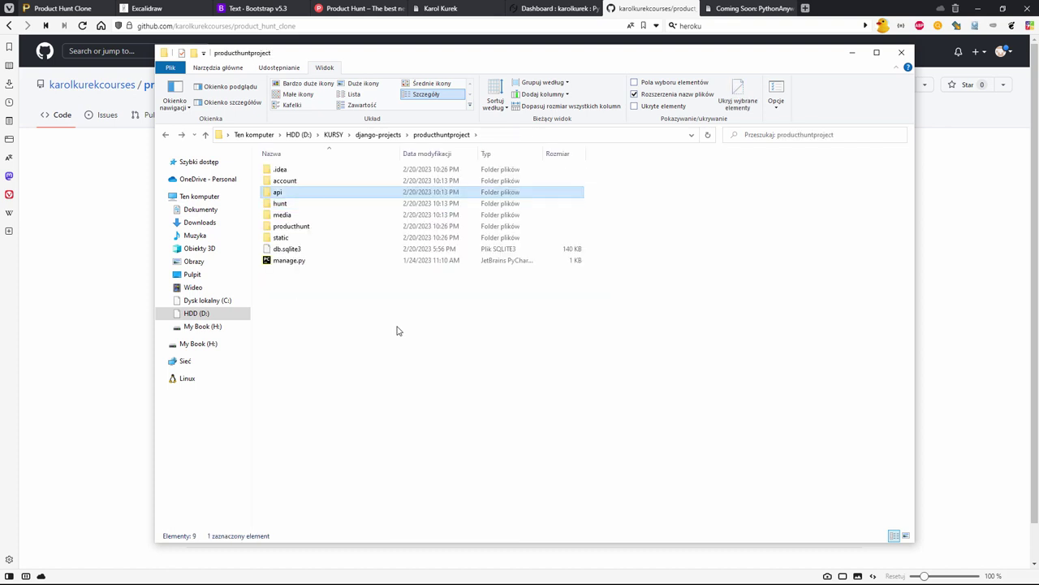
key("Return")
key("alt+Up")
key("alt+Up")
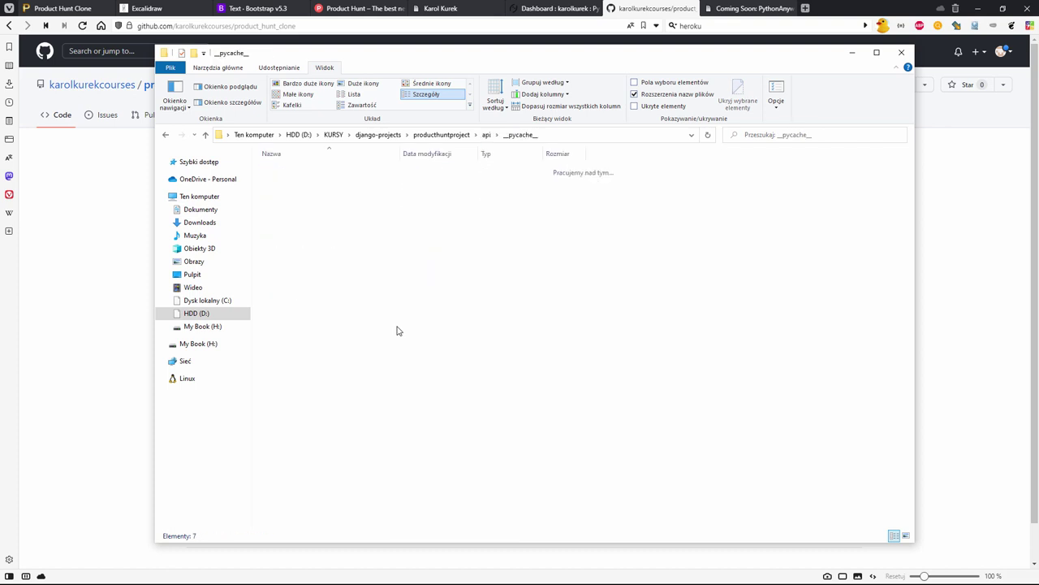
key("Down")
key("Down")
key("Down")
key("Down")
key("Return")
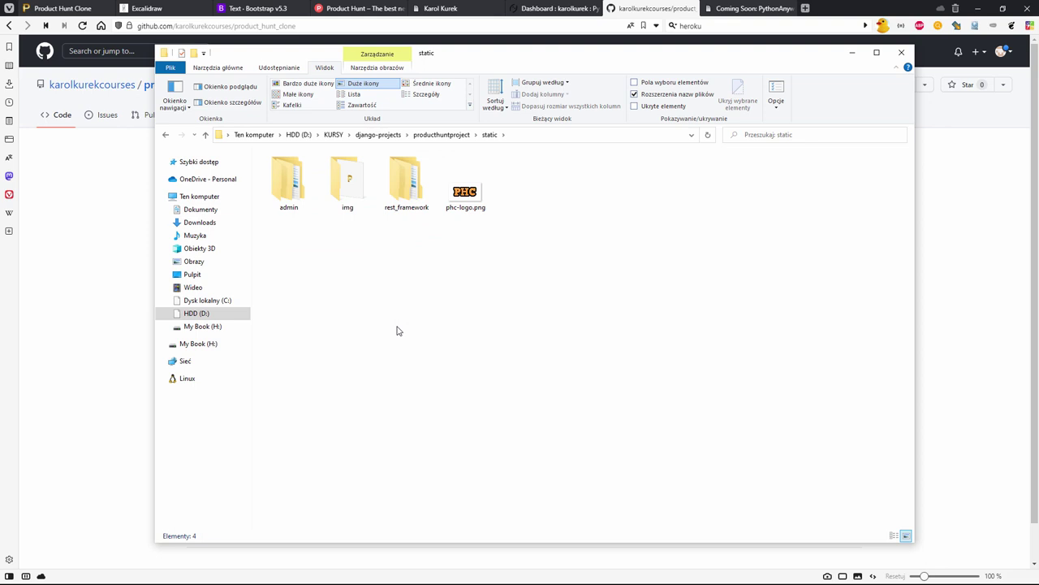
key("alt+Up")
- Look into producthunt, return to producthuntproject, select db.sqlite3, and minimize File Explorer
key("Up")
key("Return")
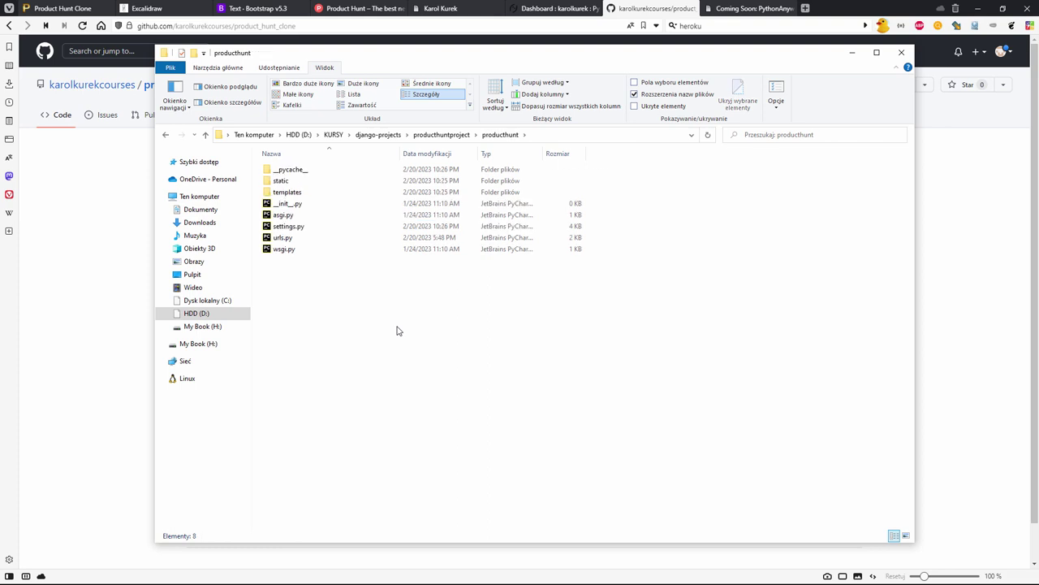
key("Down")
key("Down")
key("Down")
key("Down")
key("Down")
key("Down")
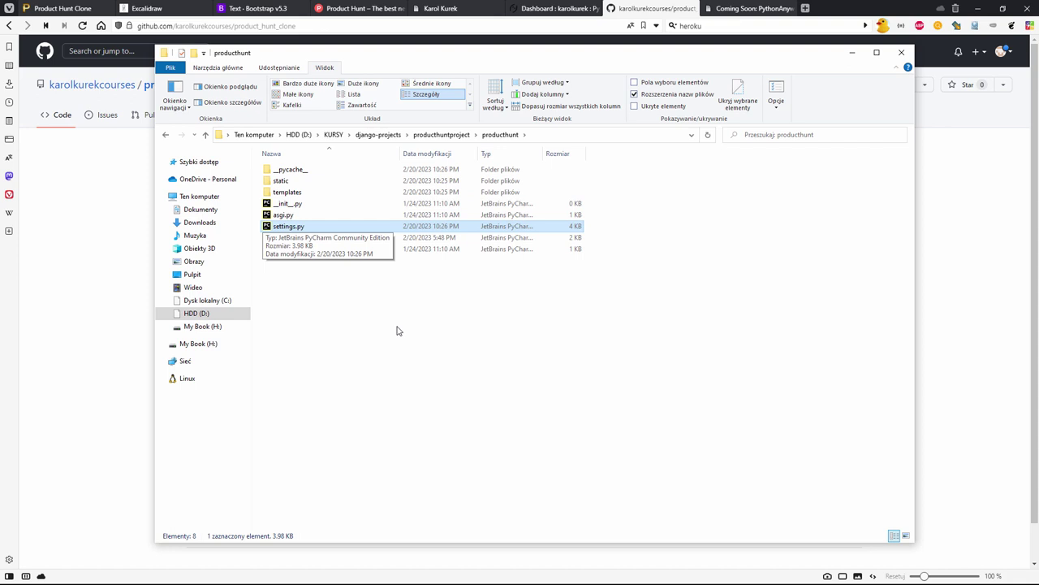
left_click(533, 457)
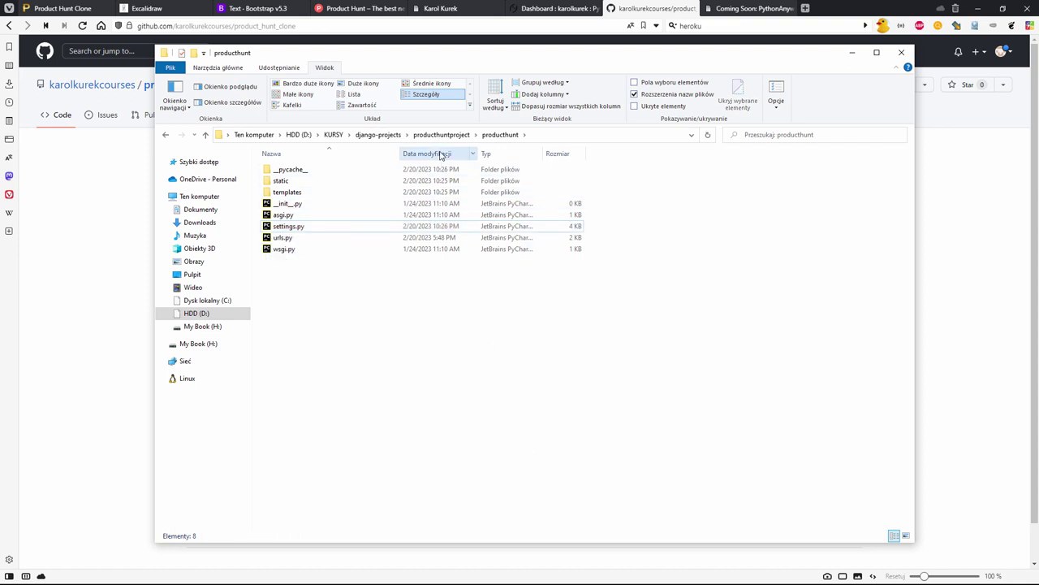
left_click(443, 136)
left_click(305, 251)
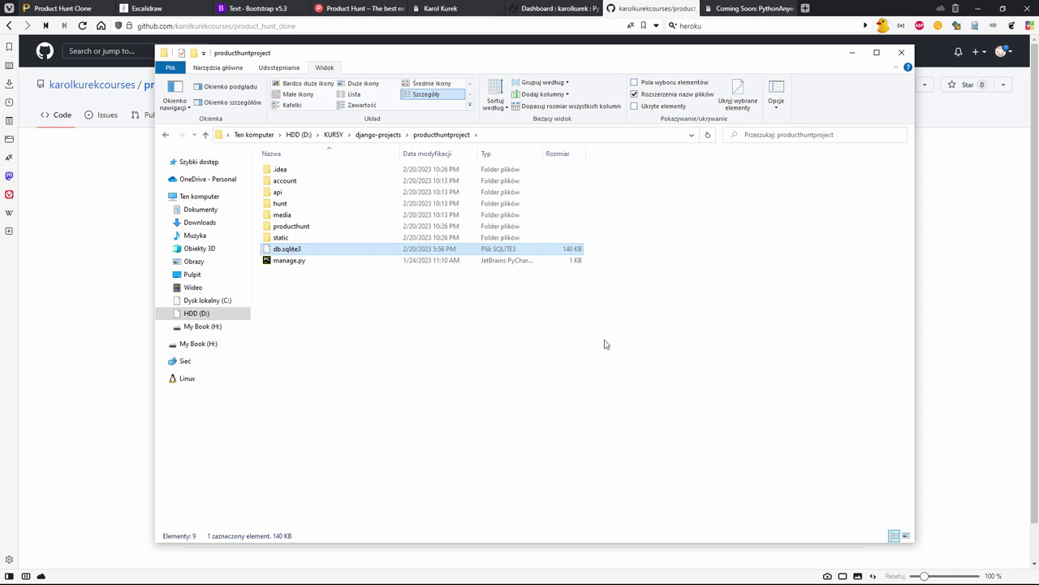
left_click(833, 16)
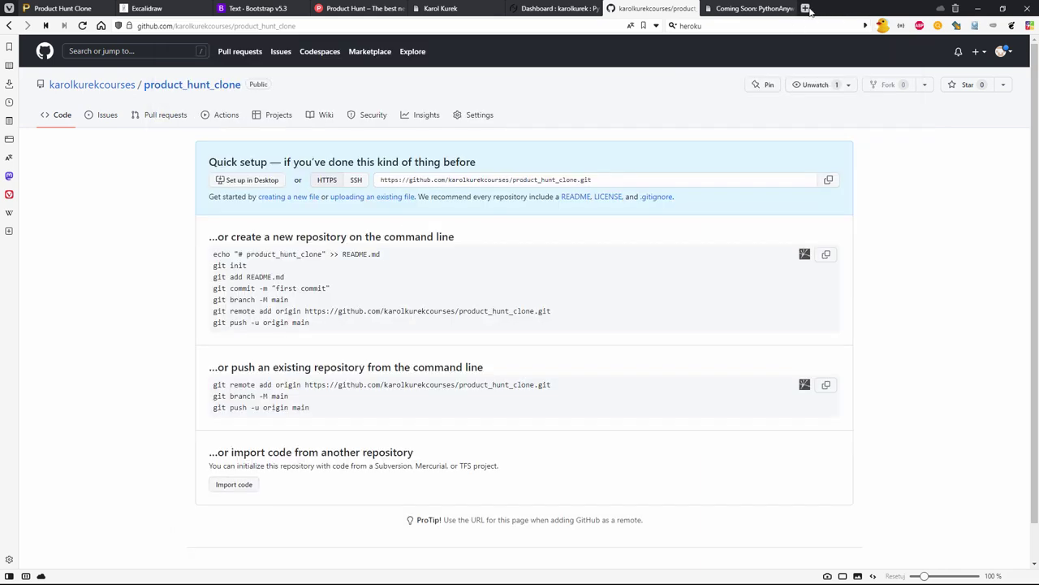
- Search the web for 'gitignore generator' and open Toptal's gitignore.io in a new tab
left_click(805, 8)
left_click(777, 27)
type("gi")
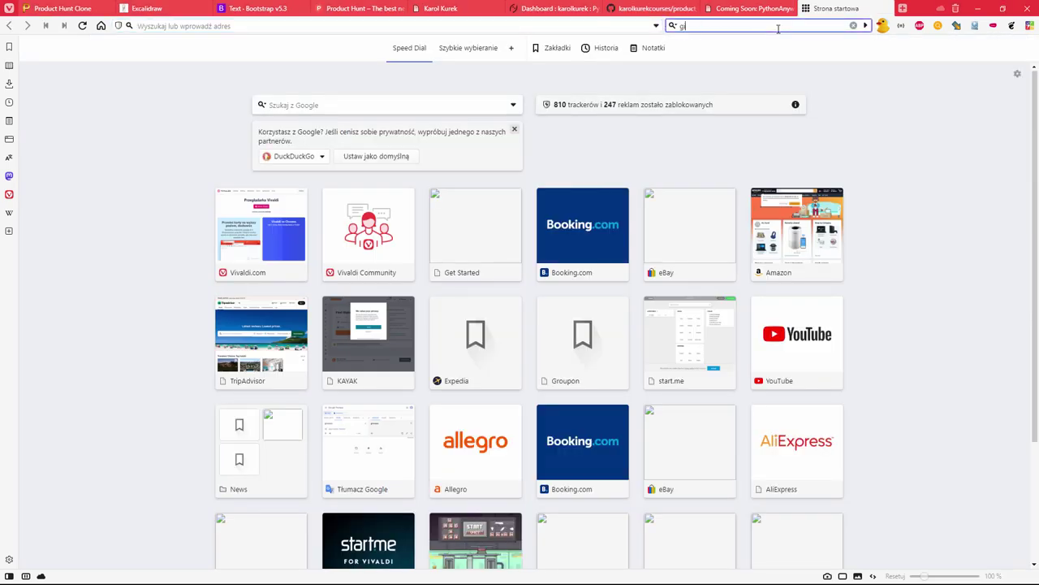
type("tignore generator")
key("Return")
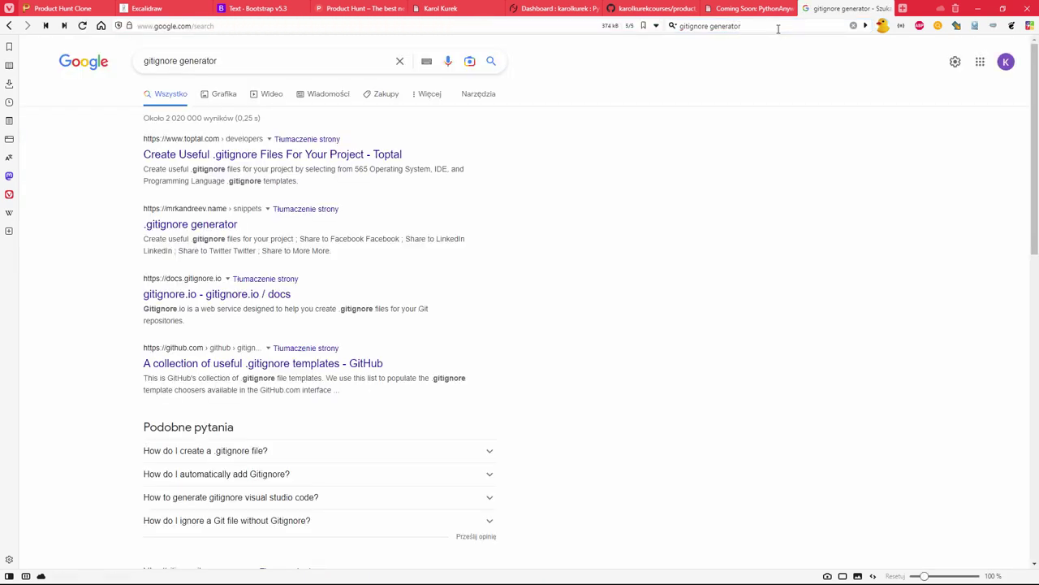
left_click(214, 155)
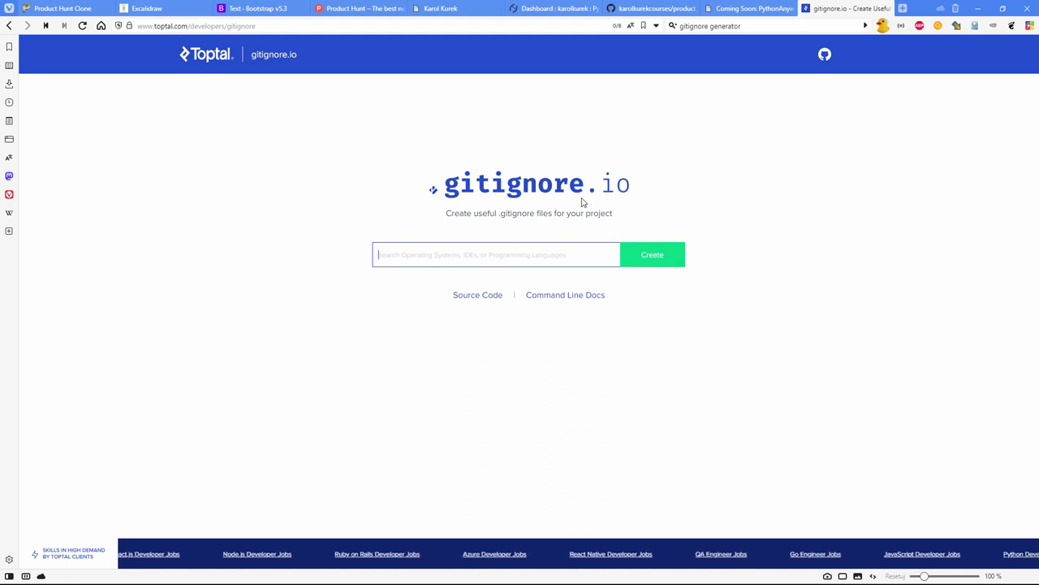
- Add Python, PyCharm and Django templates by entering python, pych and djan
left_click(525, 252)
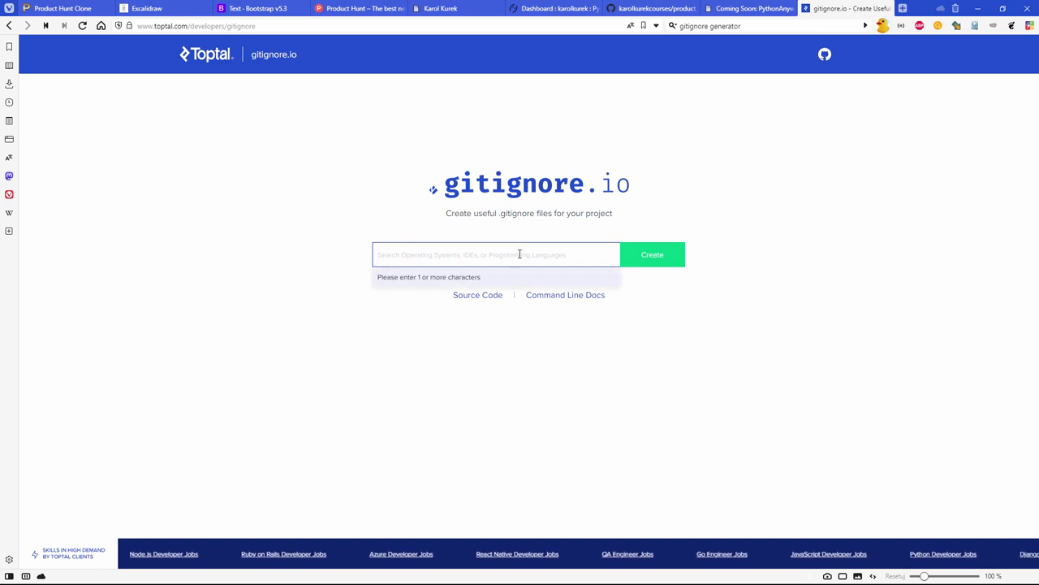
type("python")
key("Return")
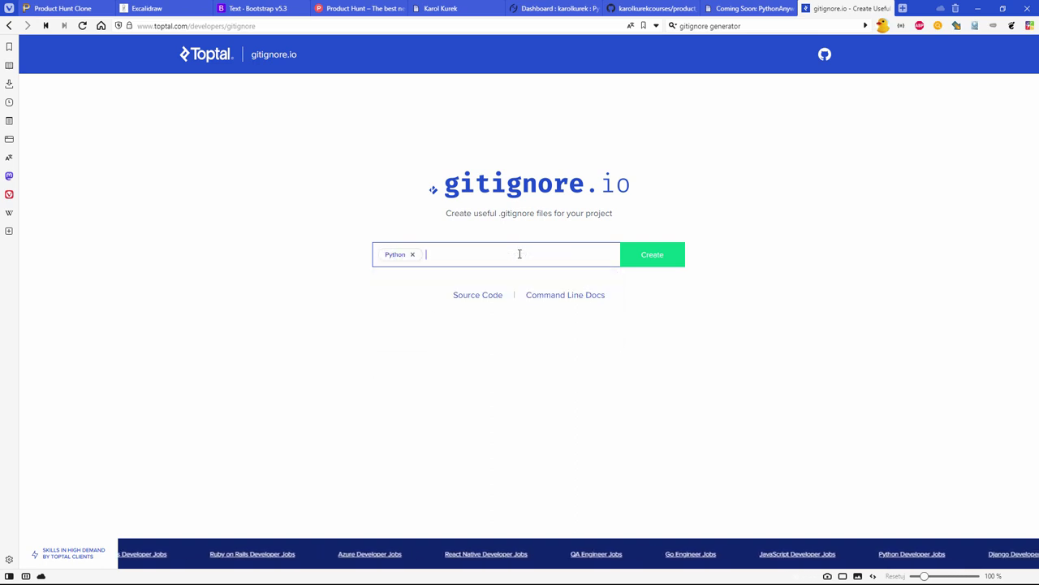
type("pych")
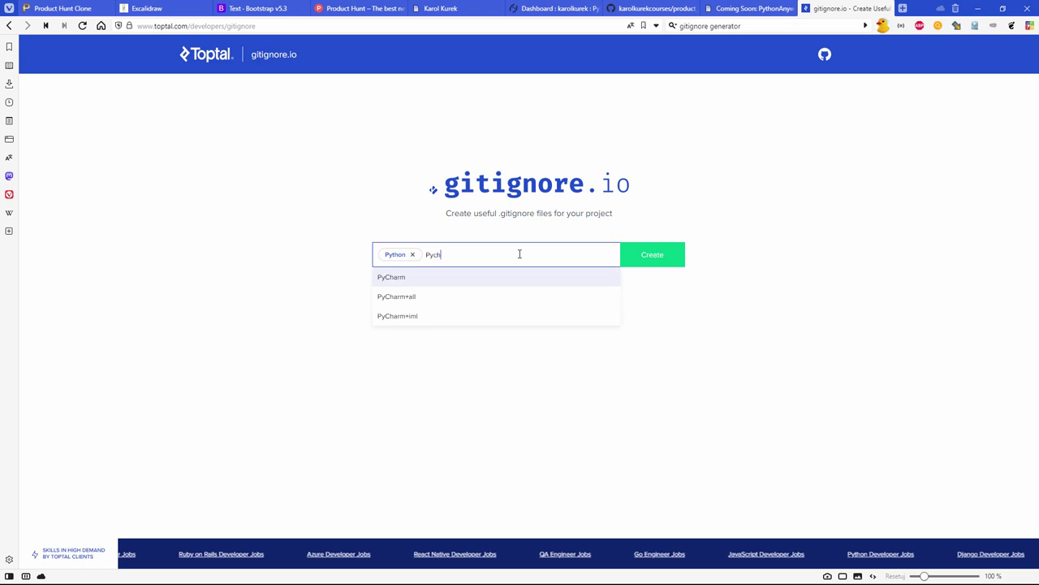
key("Return")
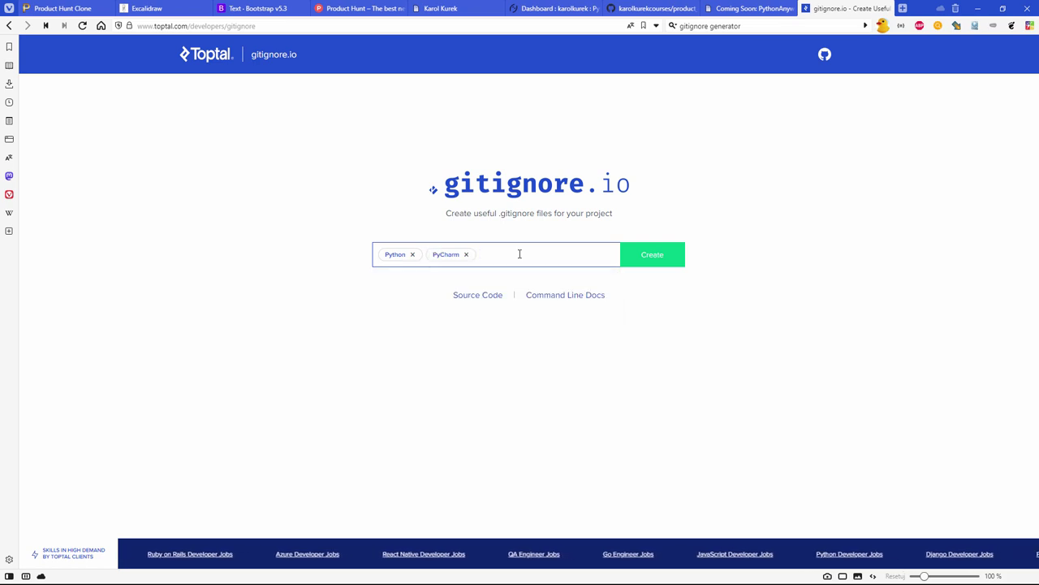
type("djan")
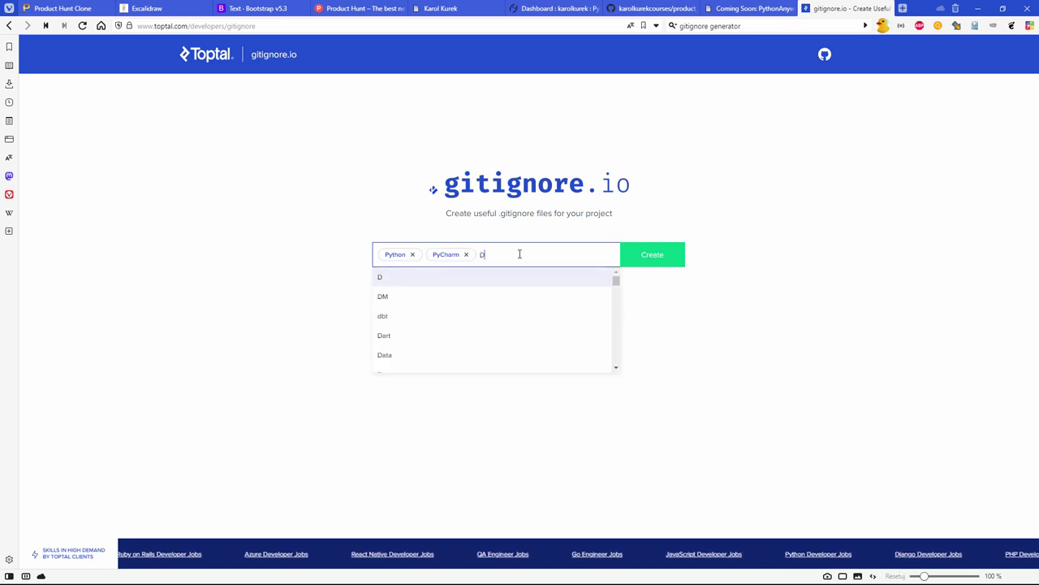
key("Return")
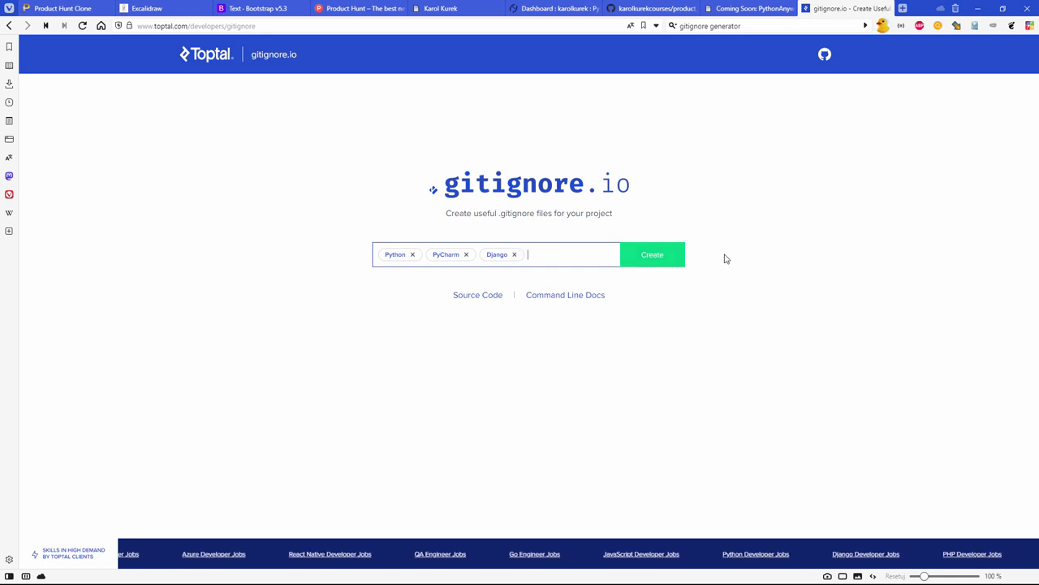
- Generate the Python/PyCharm/Django .gitignore and scroll through the rules and back up
left_click(673, 260)
scroll(195, 204, "down", 15)
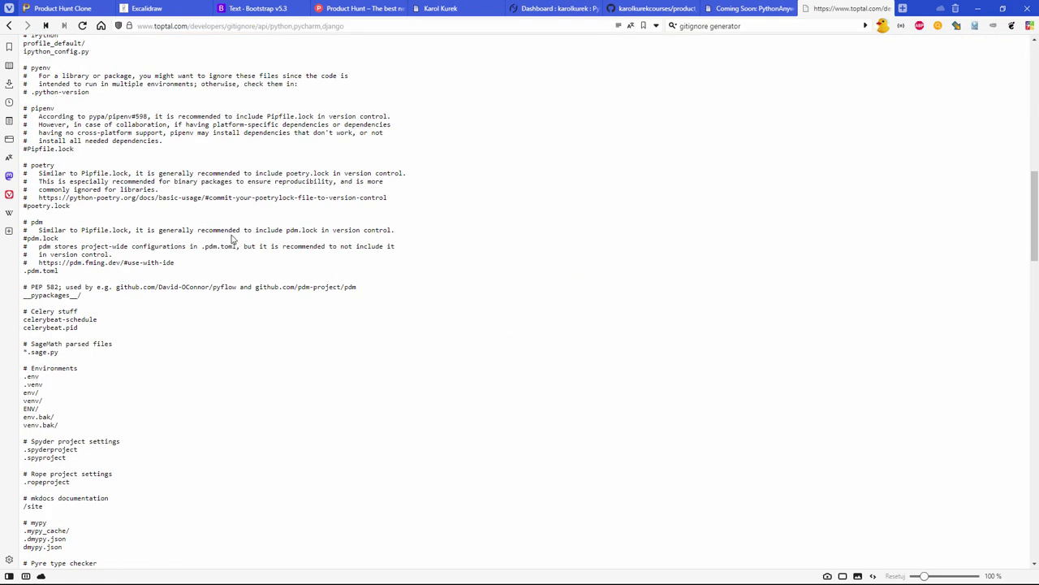
scroll(231, 238, "down", 4)
scroll(231, 240, "down", 6)
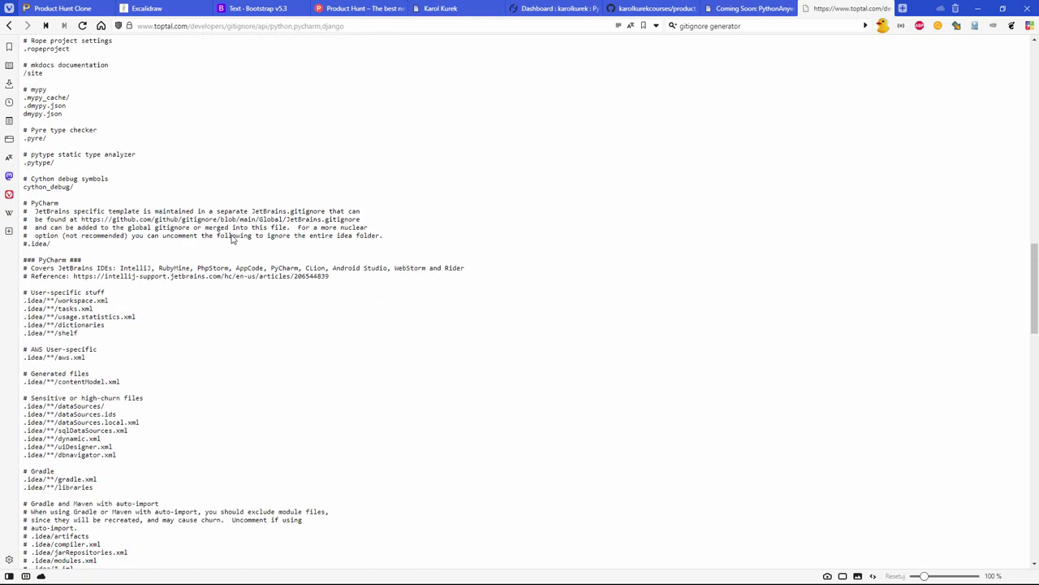
scroll(231, 237, "down", 1)
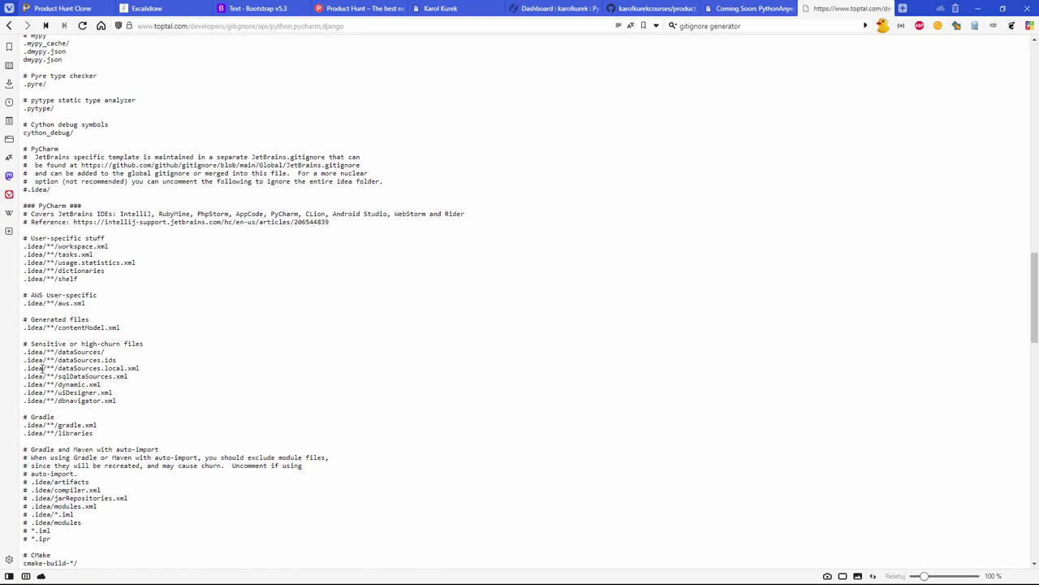
scroll(178, 387, "down", 5)
scroll(174, 386, "up", 20)
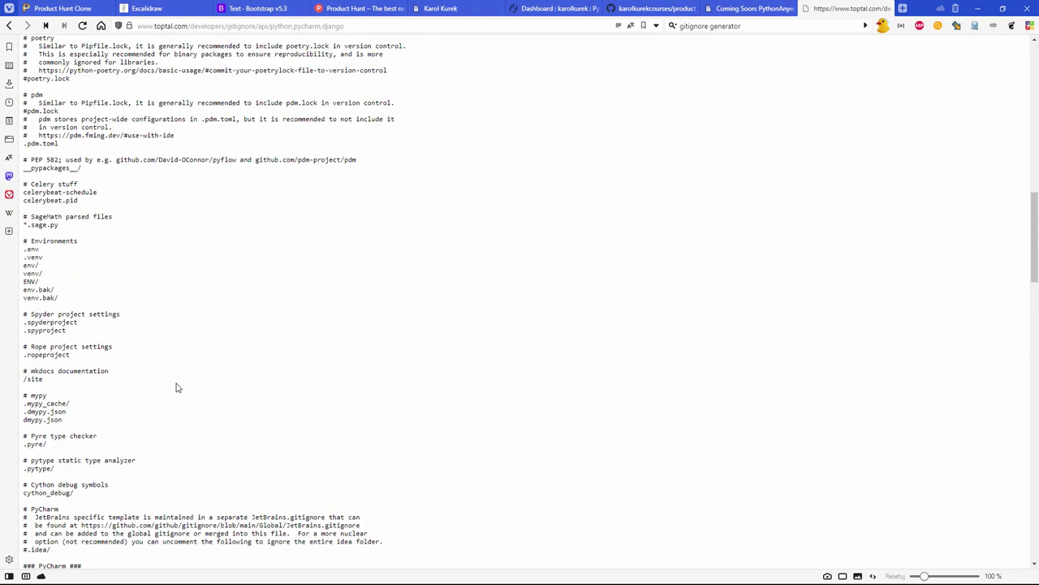
scroll(172, 384, "up", 1)
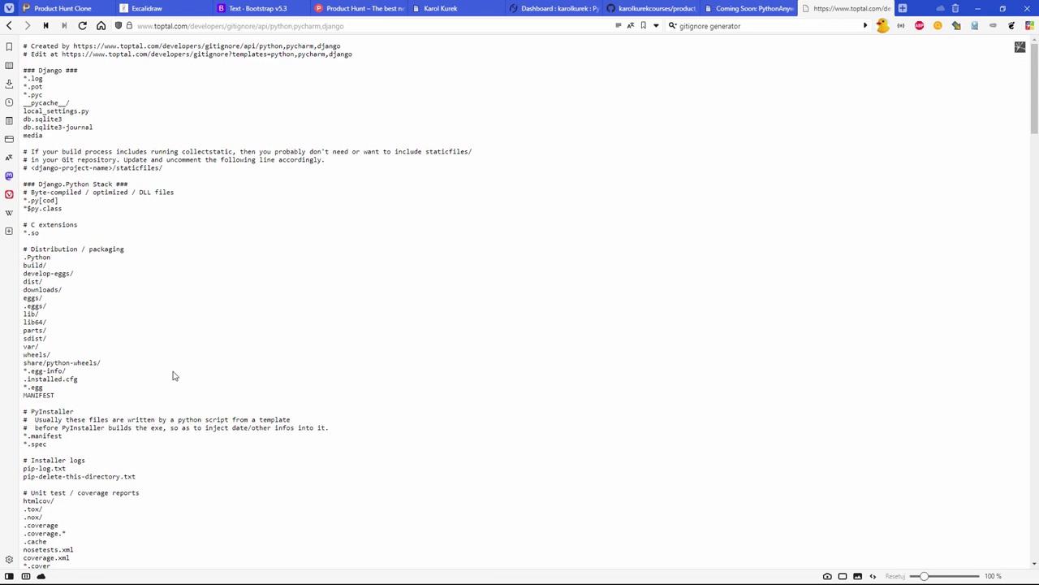
- Highlight the *.pyc and db.sqlite3 lines in the generated rules
triple_click(47, 94)
left_click(159, 139)
left_click_drag(99, 121, 24, 123)
left_click(94, 144)
- Copy the generated gitignore rules into a new Notepad++ file and remove the db.sqlite3 line
key("ctrl+a")
key("alt+Tab")
key("ctrl+v")
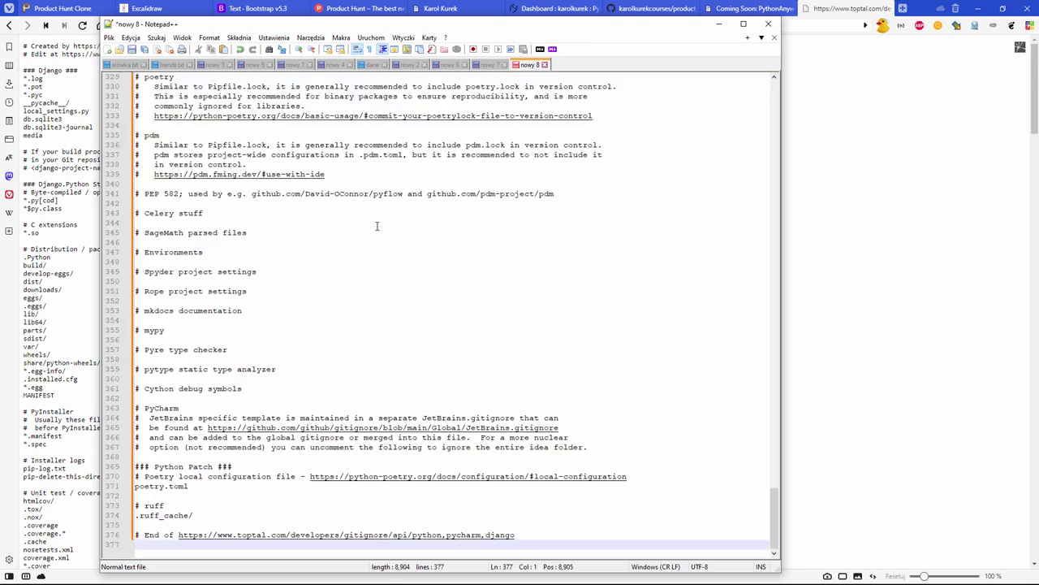
scroll(491, 319, "up", 14)
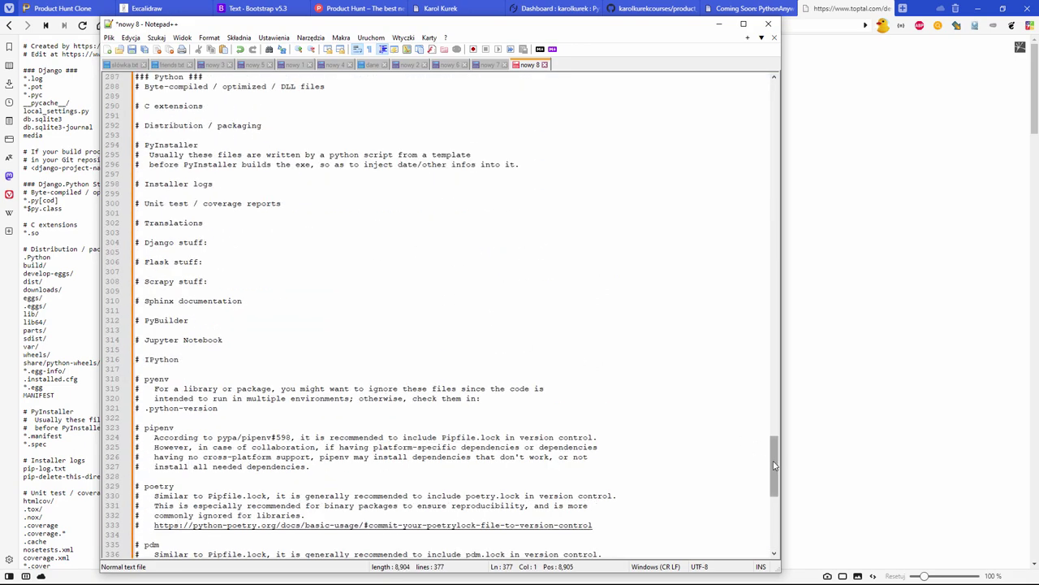
left_click_drag(773, 465, 740, 101)
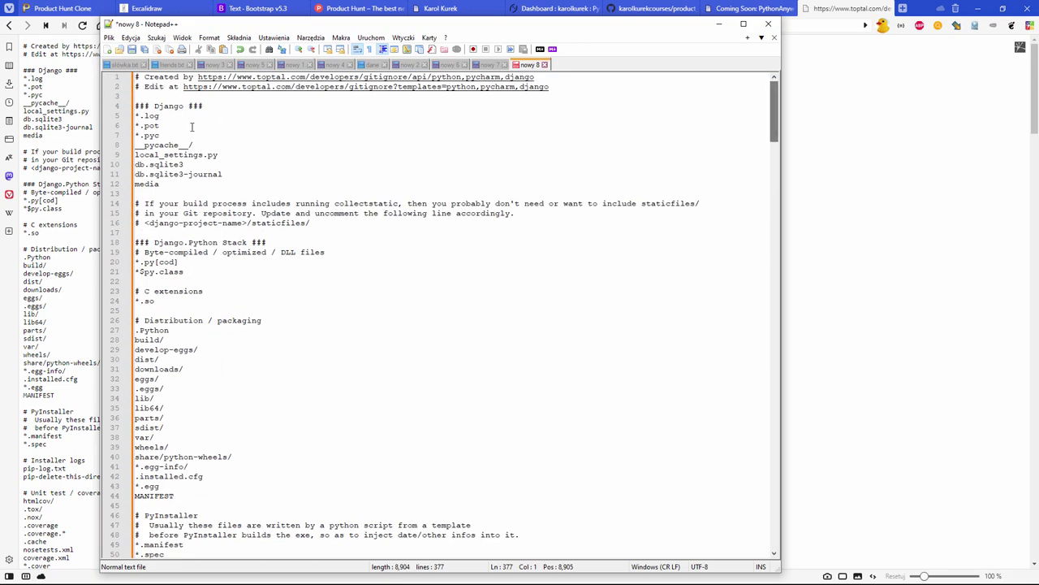
left_click(240, 162)
key("shift+Home")
key("Delete")
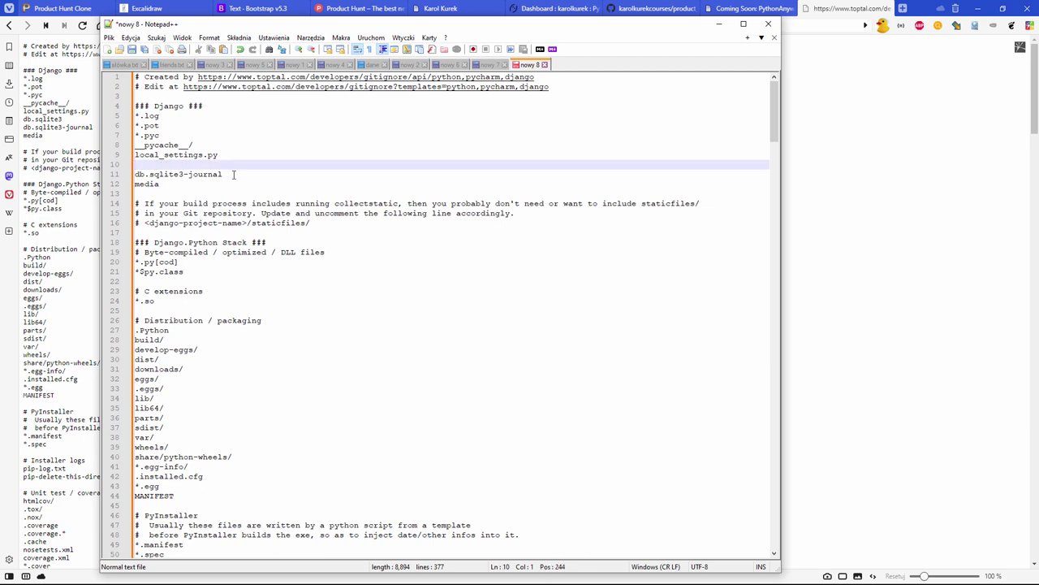
key("BackSpace")
- Save the file as '.gitignore' in the producthuntproject folder
key("ctrl+s")
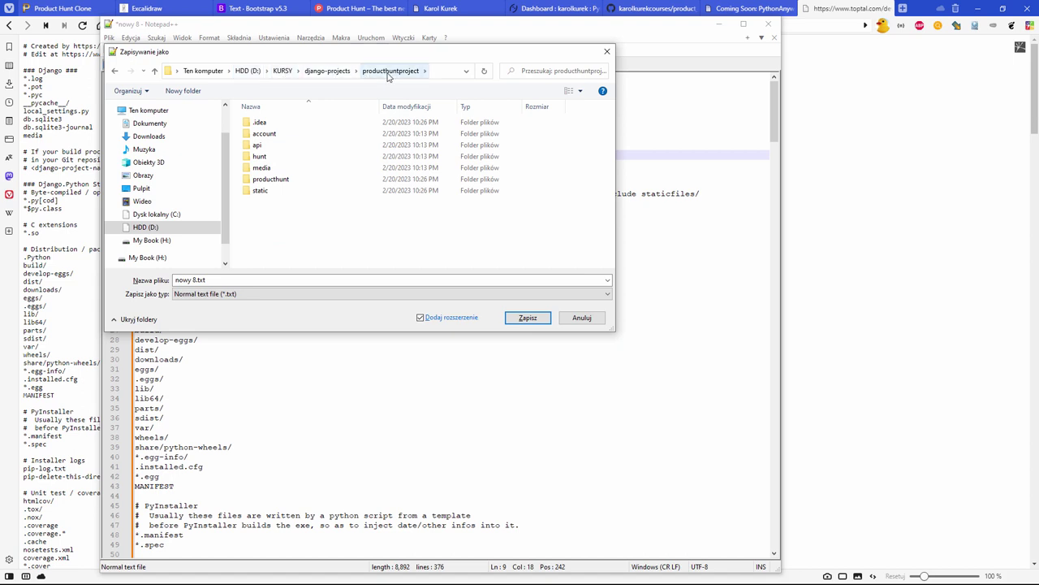
left_click(368, 280)
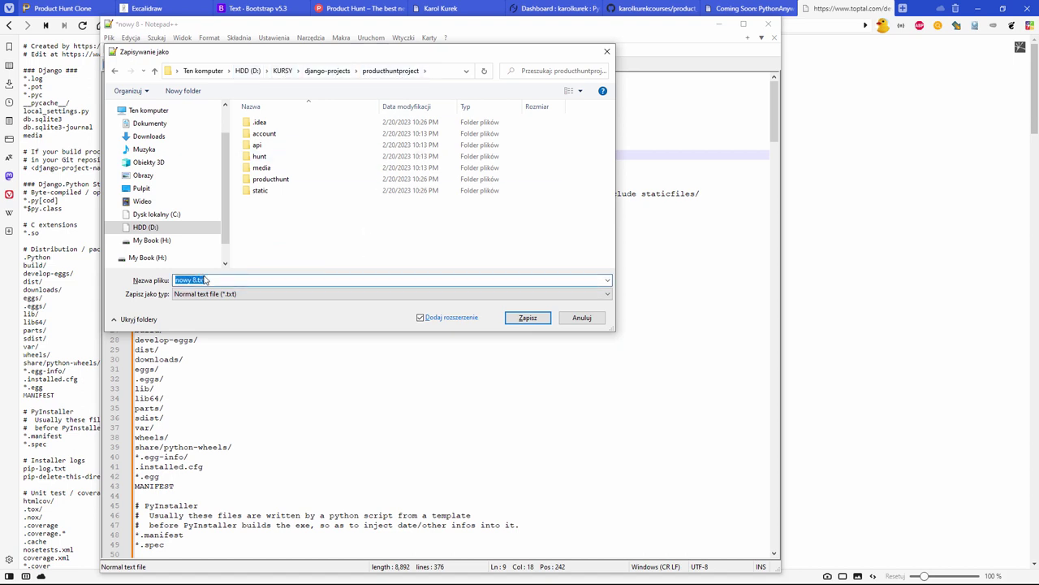
left_click(241, 281)
key("ctrl+a")
type(".")
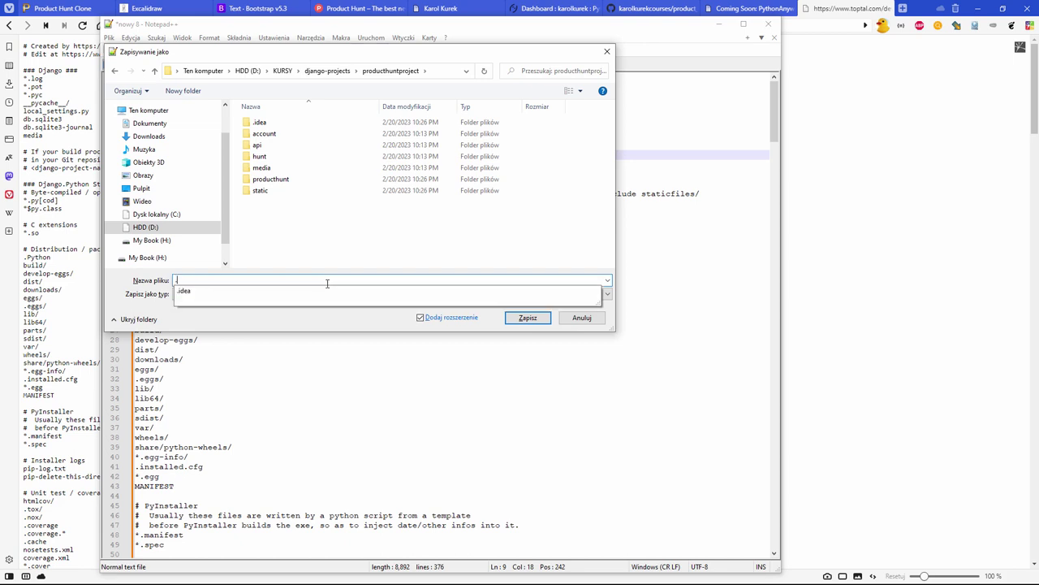
type("git")
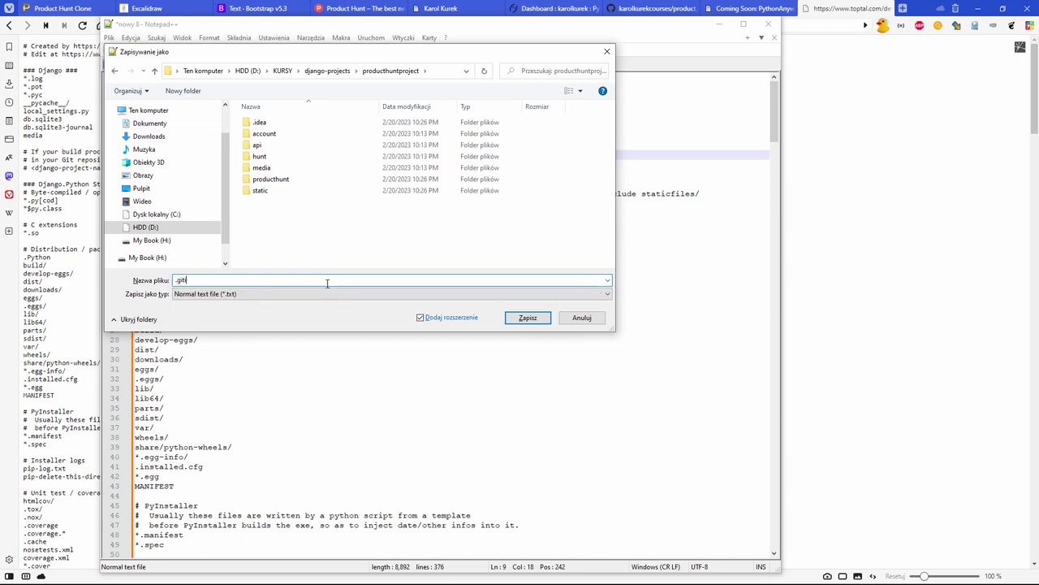
type("ignore")
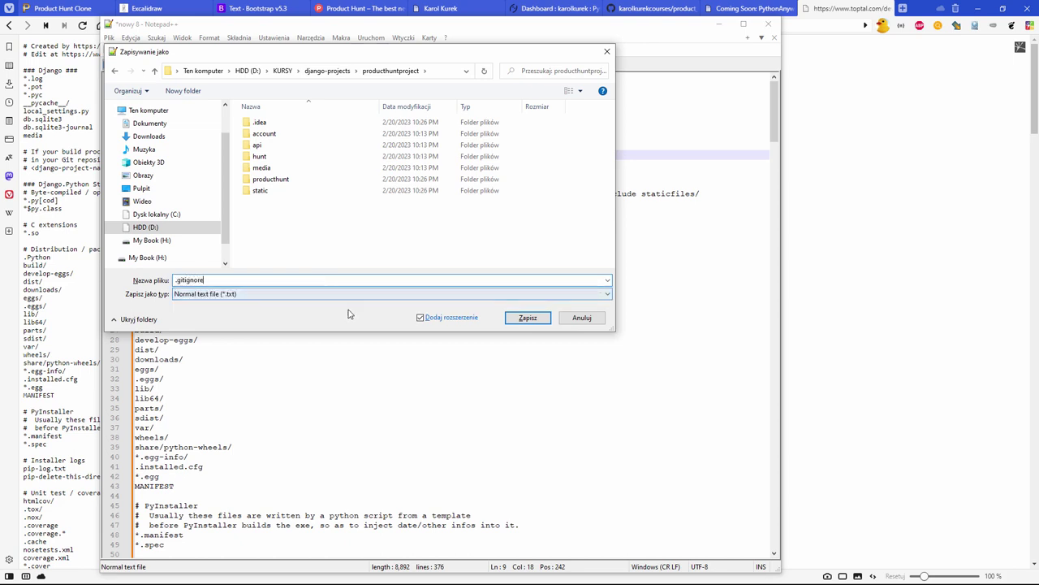
left_click(536, 318)
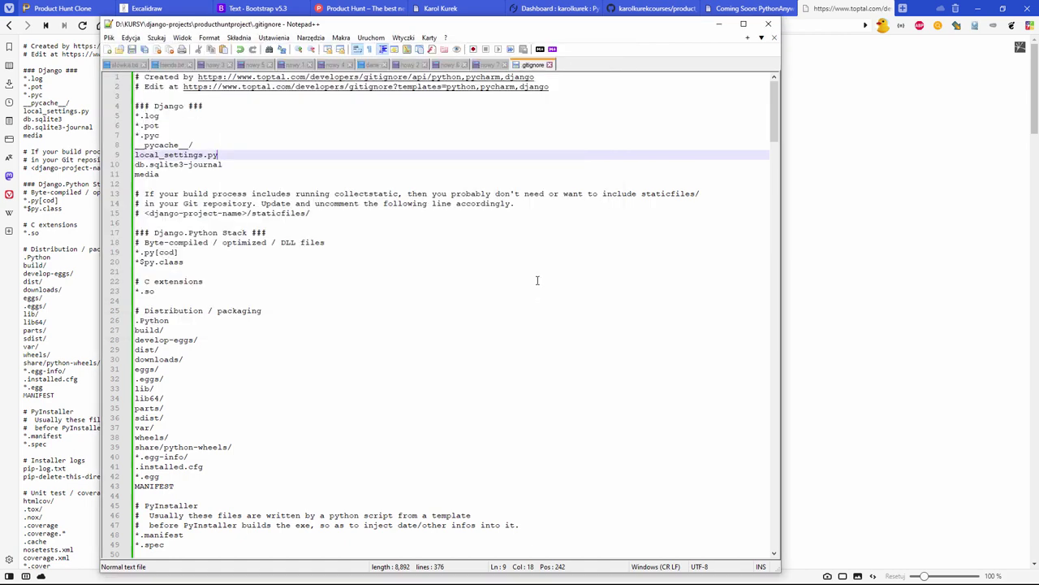
- Open the new .gitignore from producthuntproject in Explorer to check its contents, then close it
key("alt+Tab")
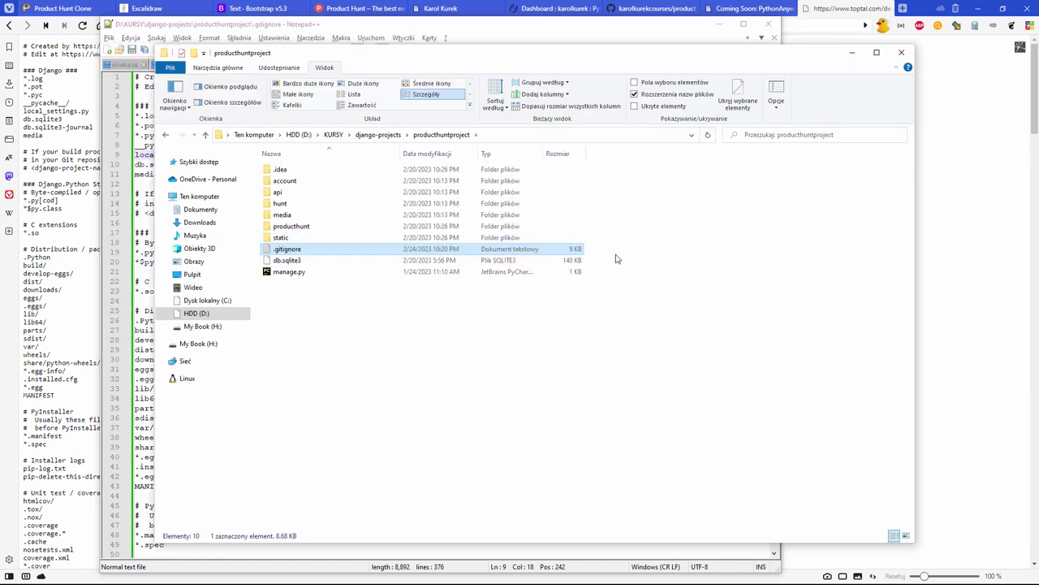
double_click(349, 252)
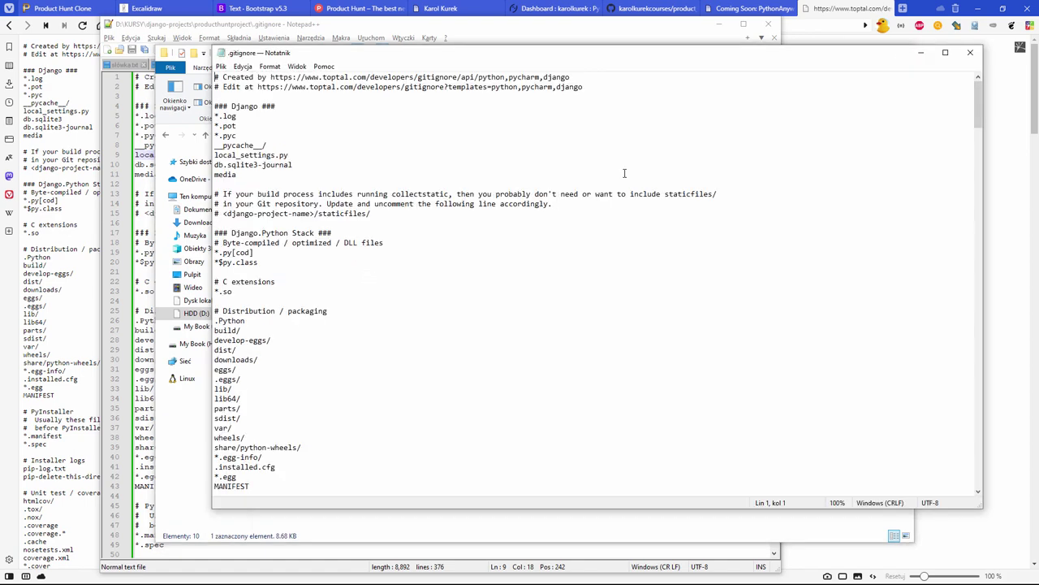
left_click(969, 52)
left_click(396, 361)
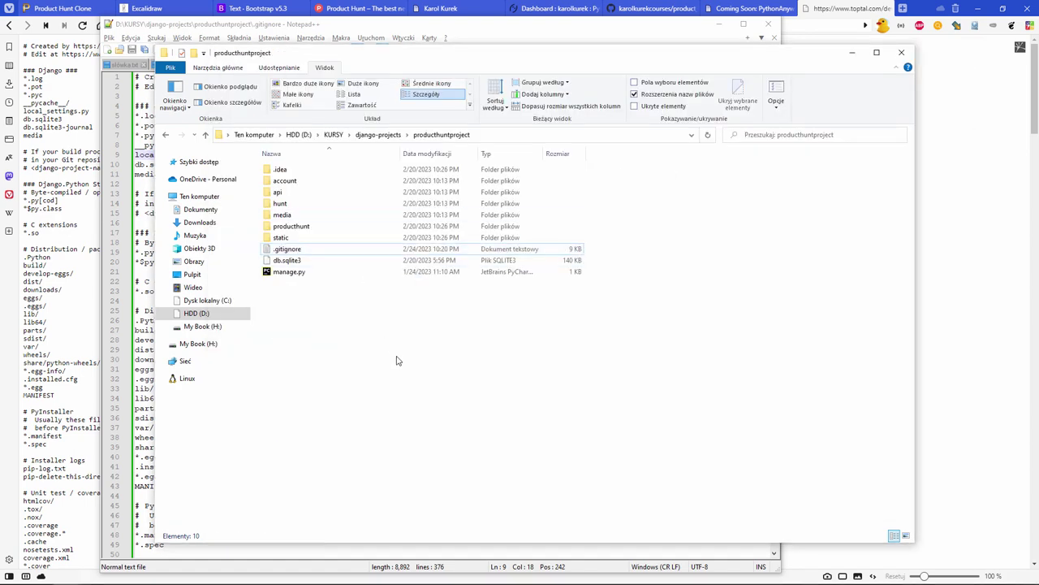